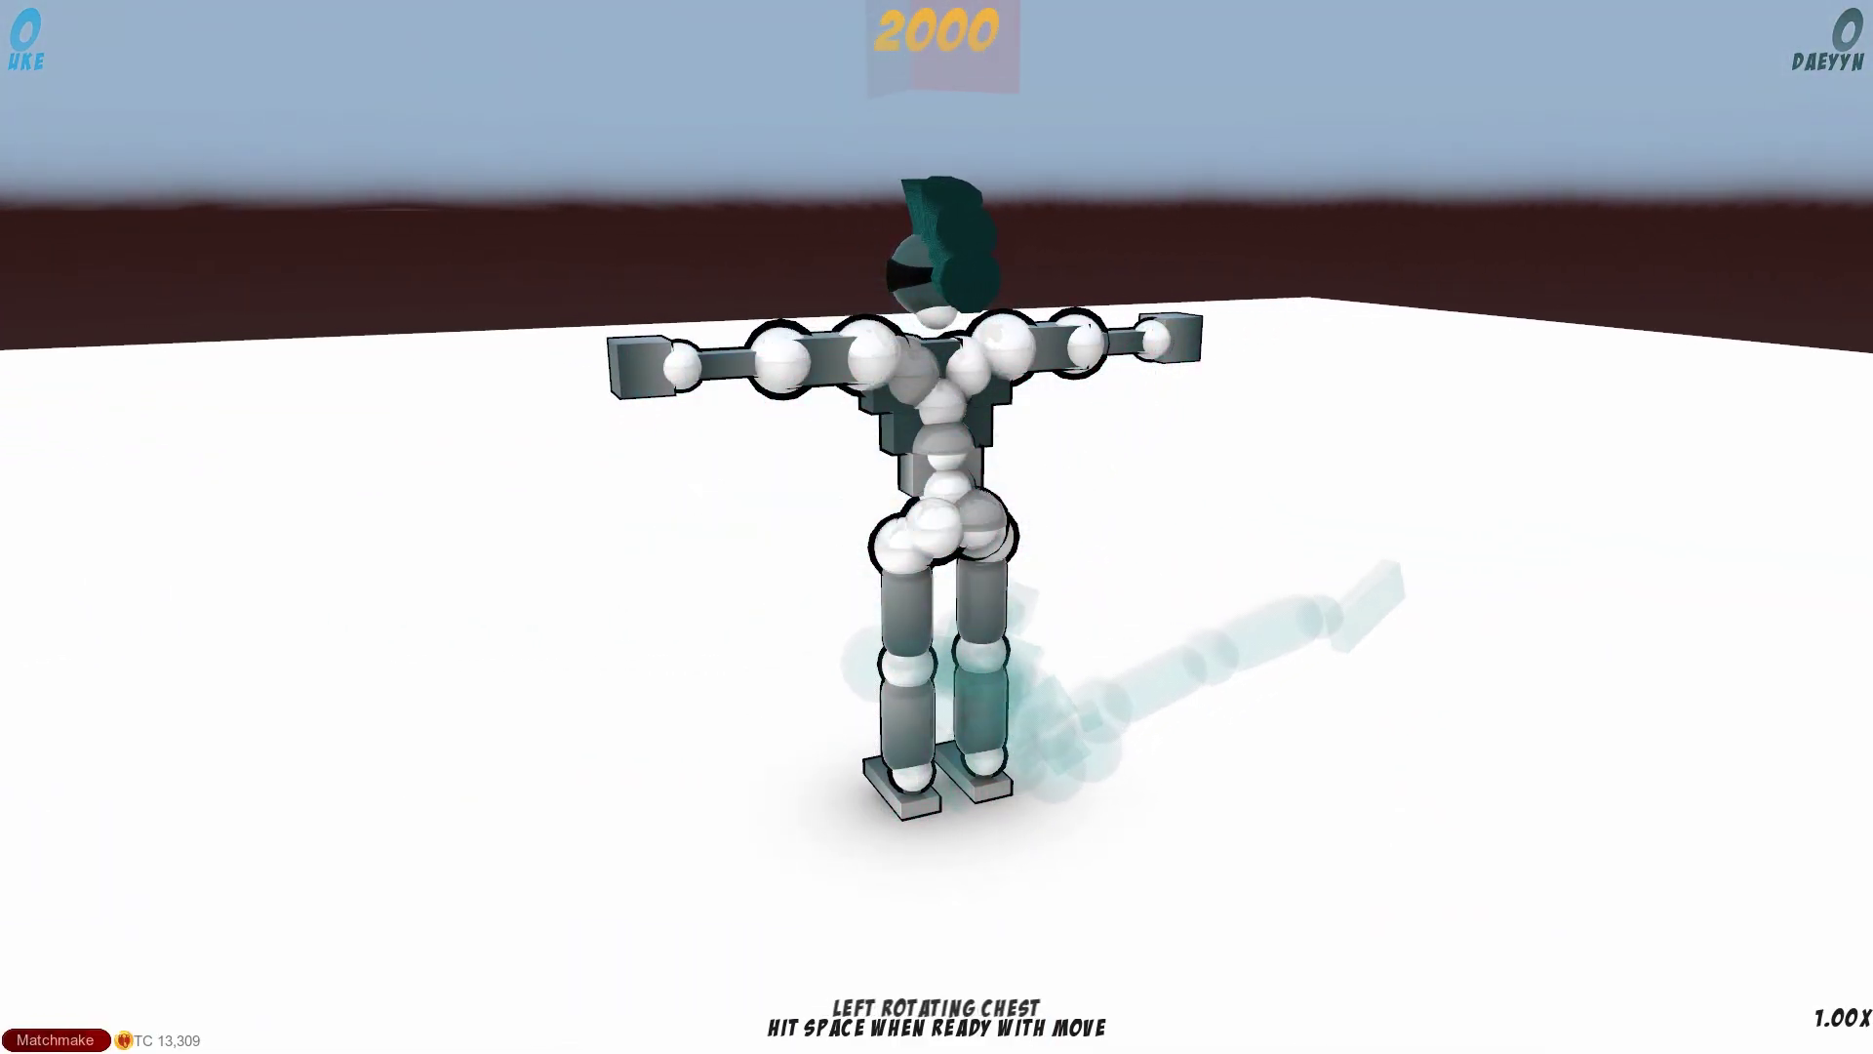
- Contract the right chest and left hip, running each turn while rotating the view
left_click(874, 351)
key("space")
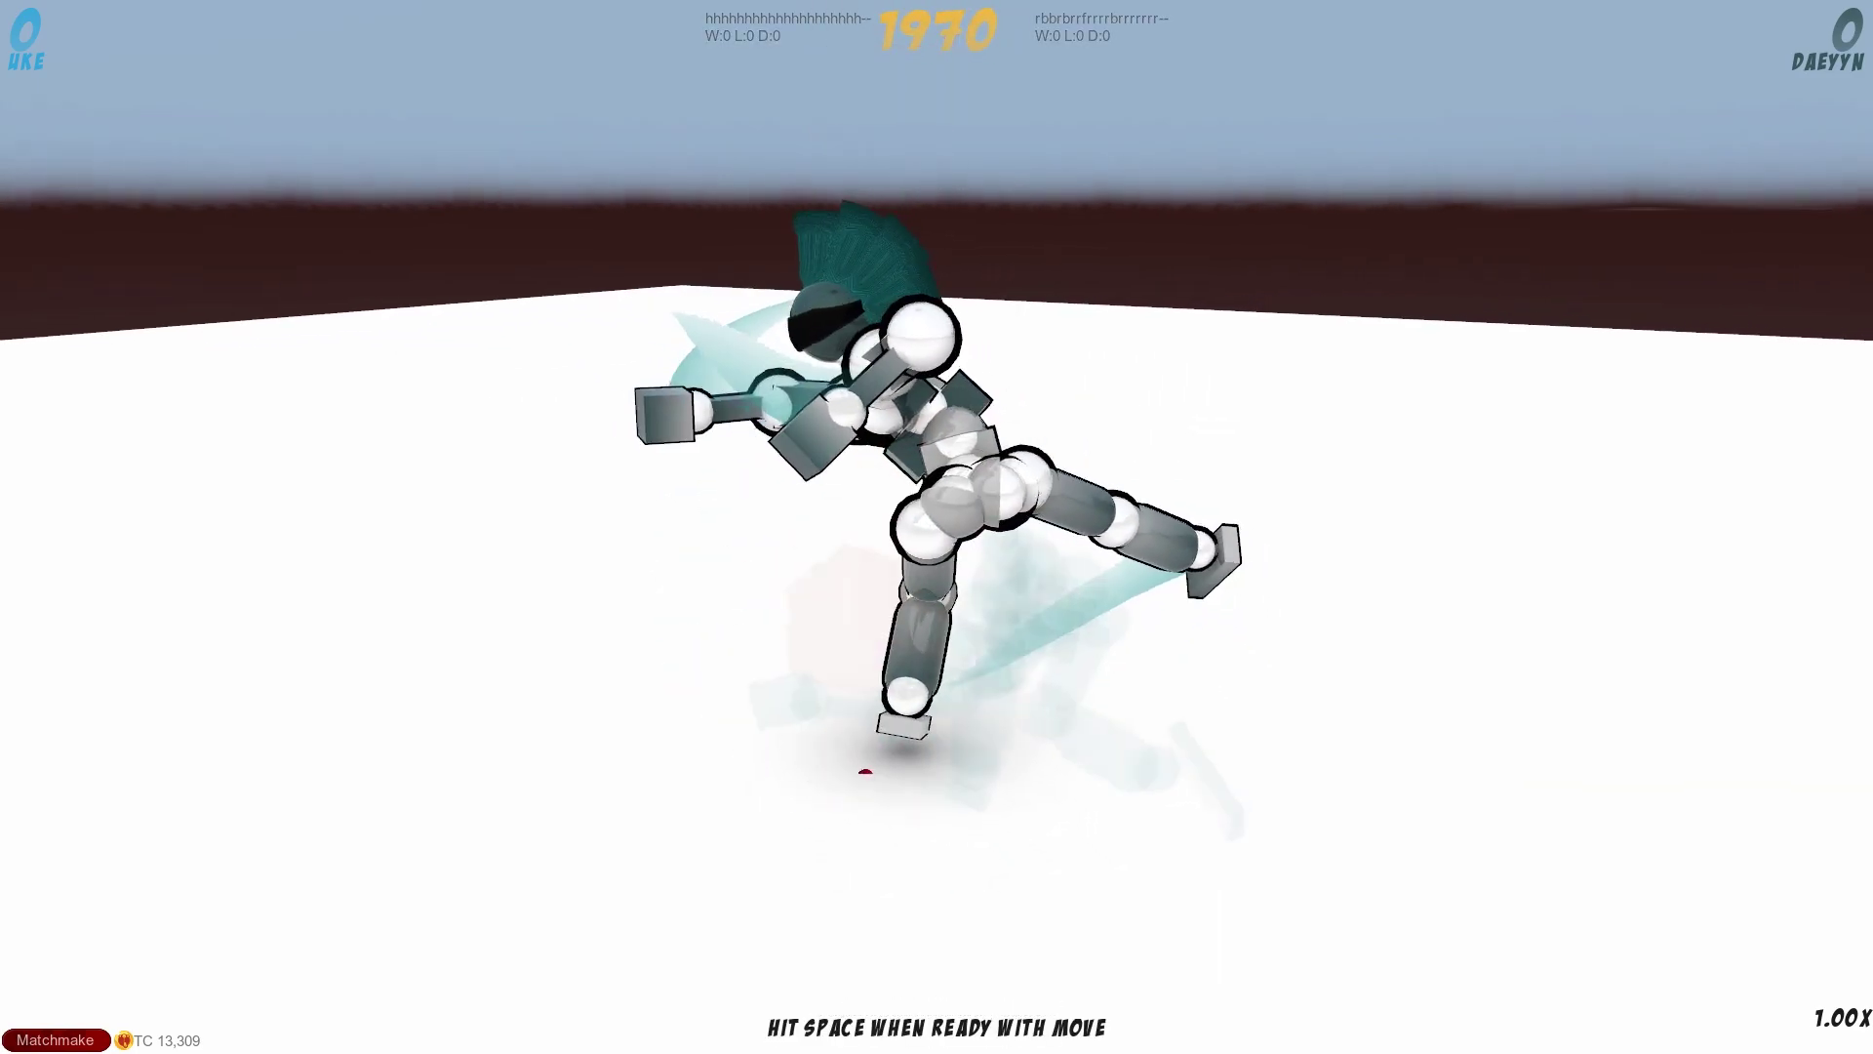
key("z")
key("z")
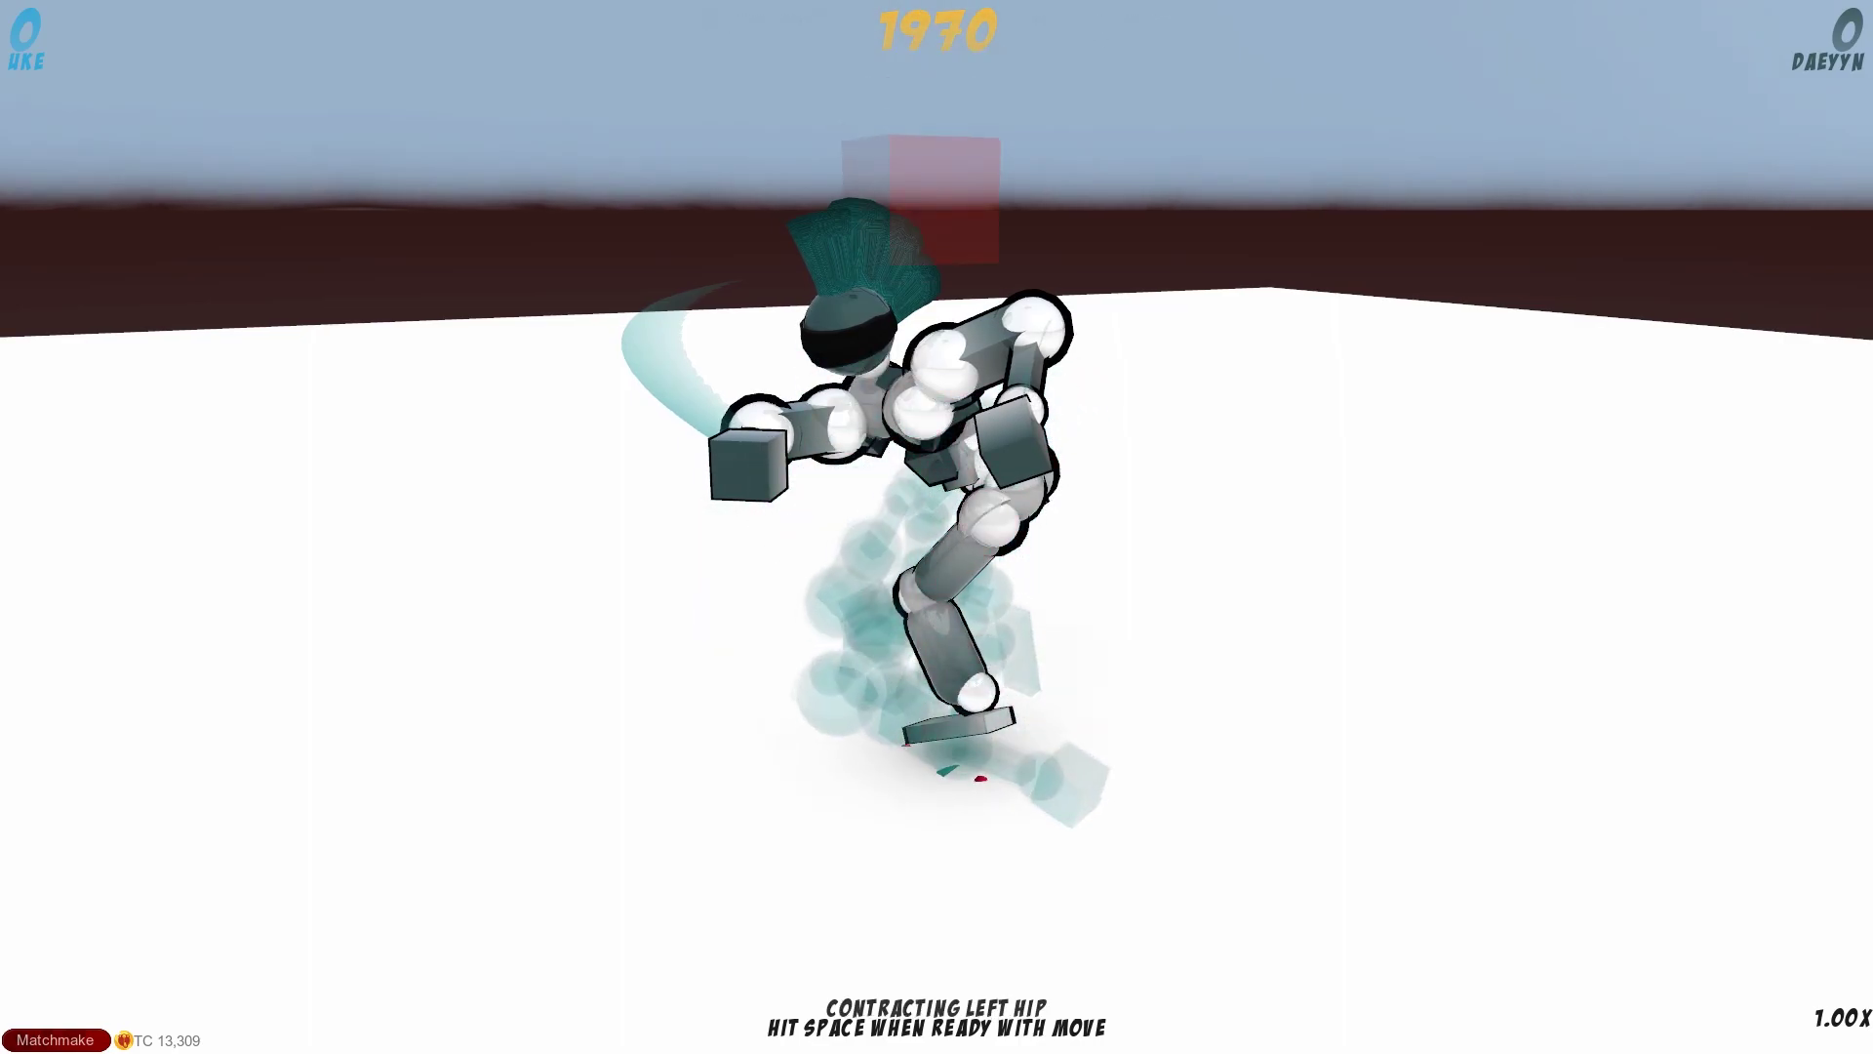
key("space")
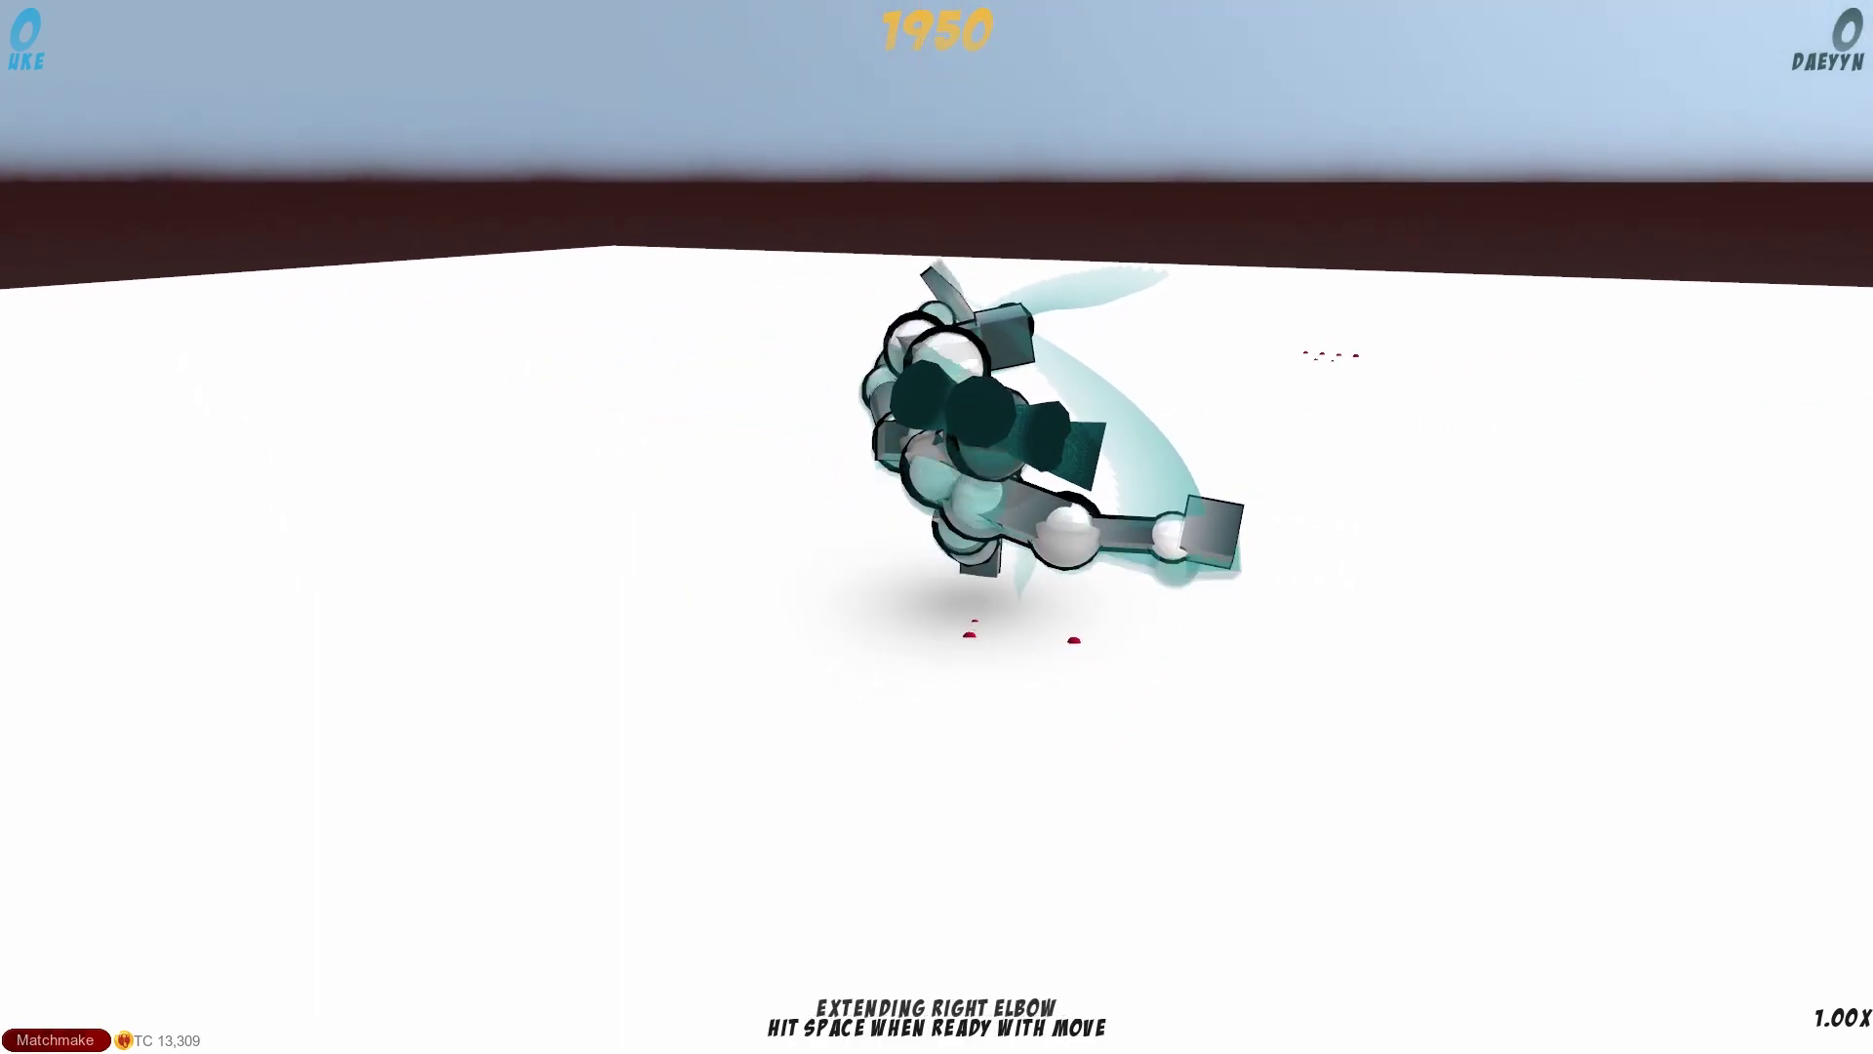
- Step the simulation forward until the red block lands and the match ends
key("z")
key("space")
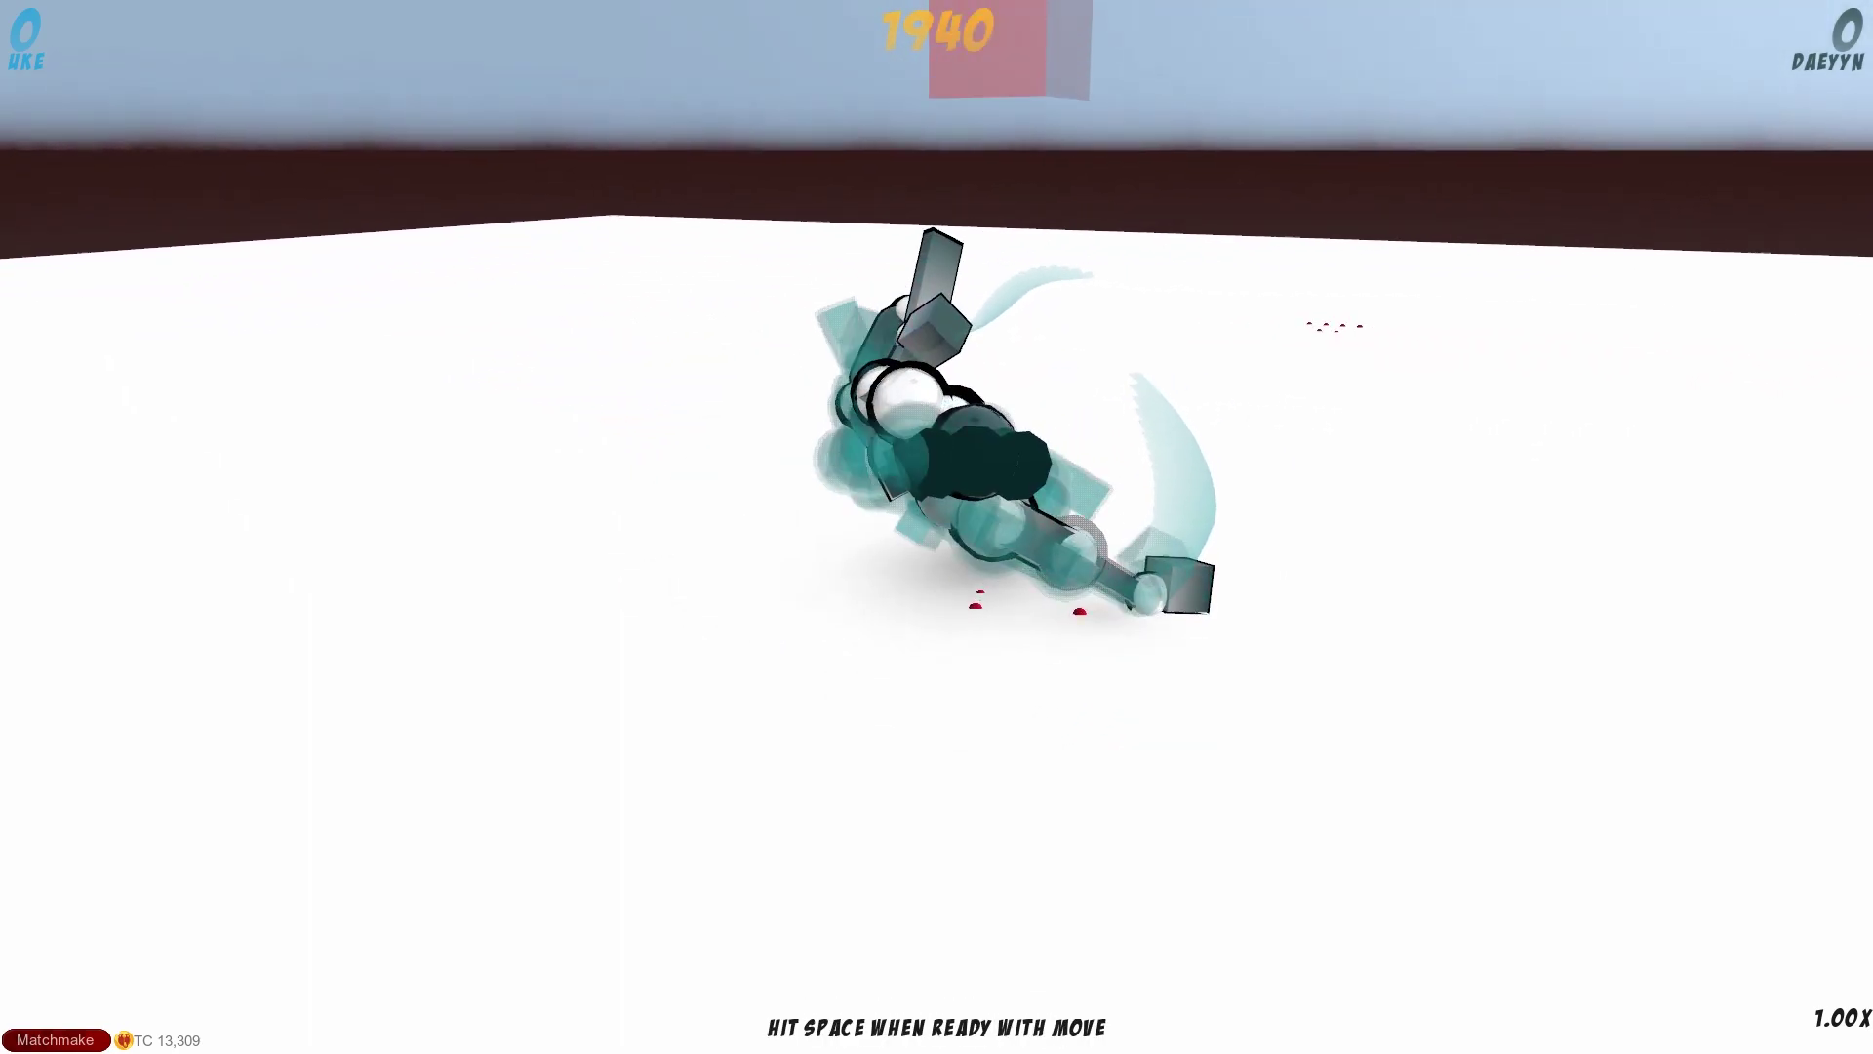
key("space")
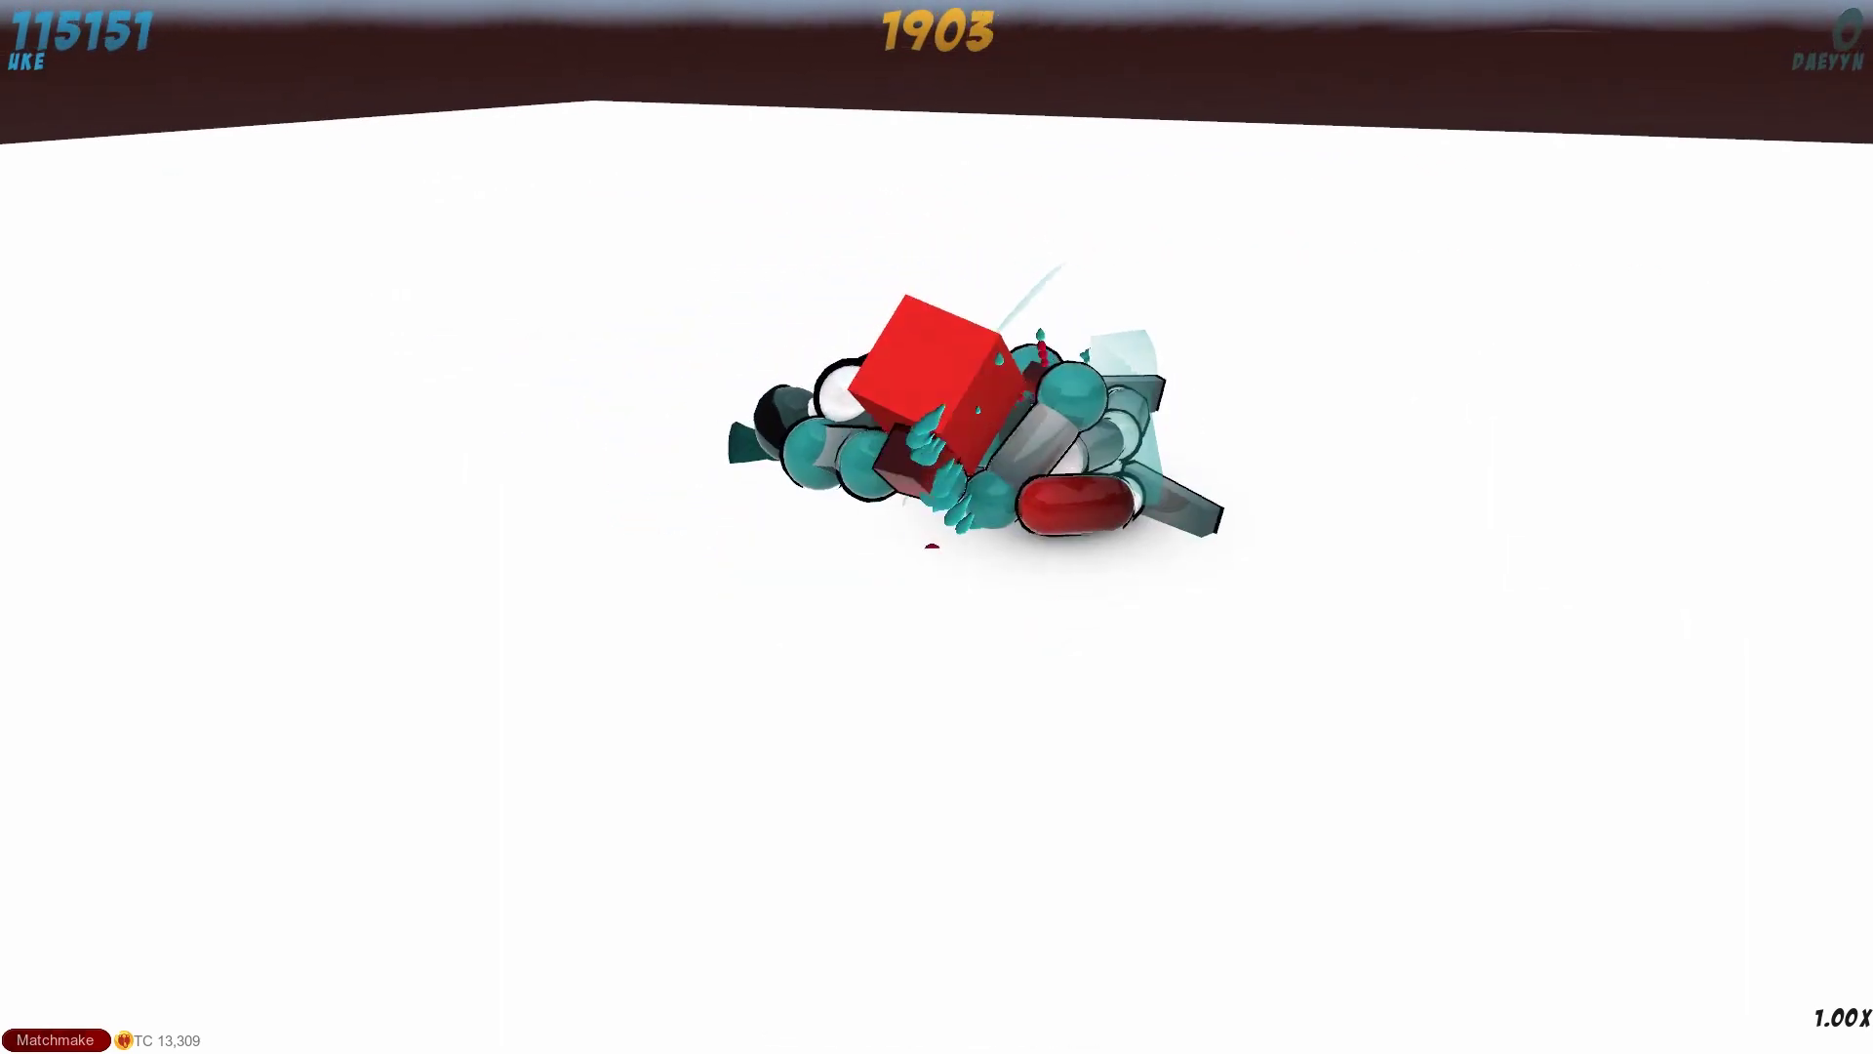
key("space")
key("space")
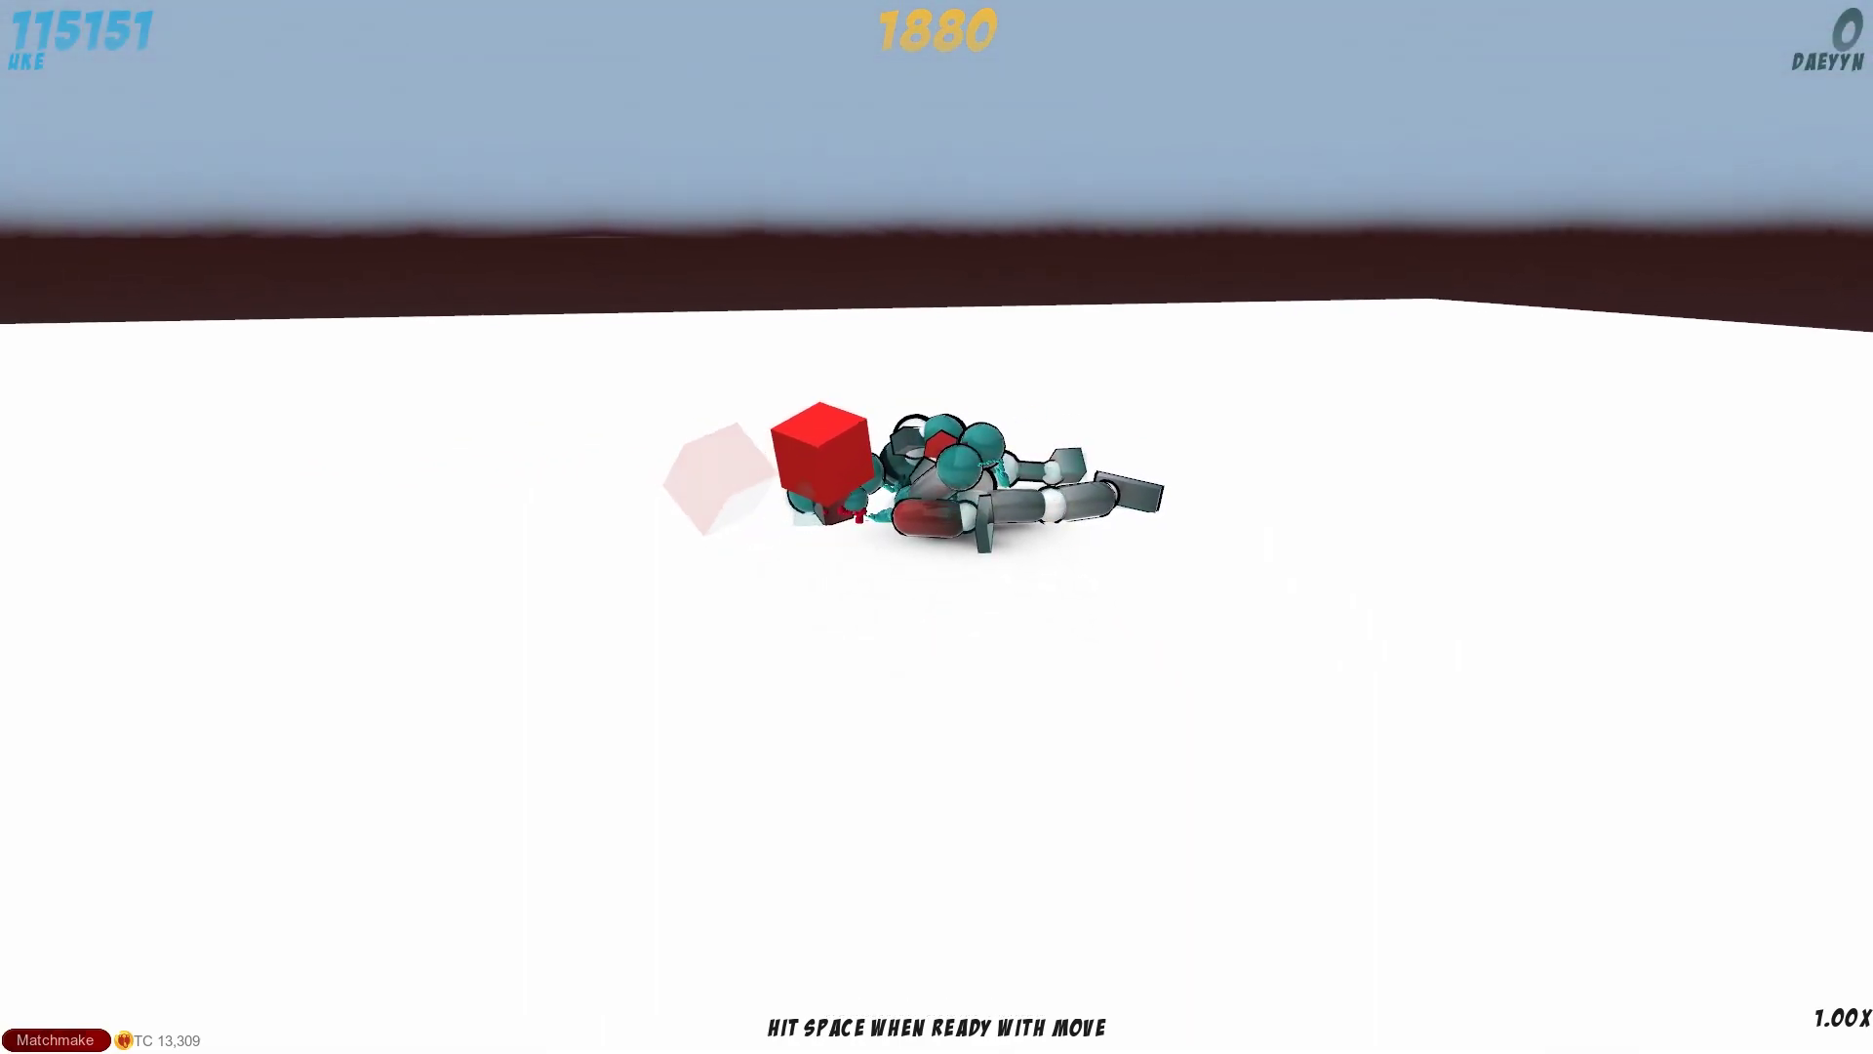
key("space")
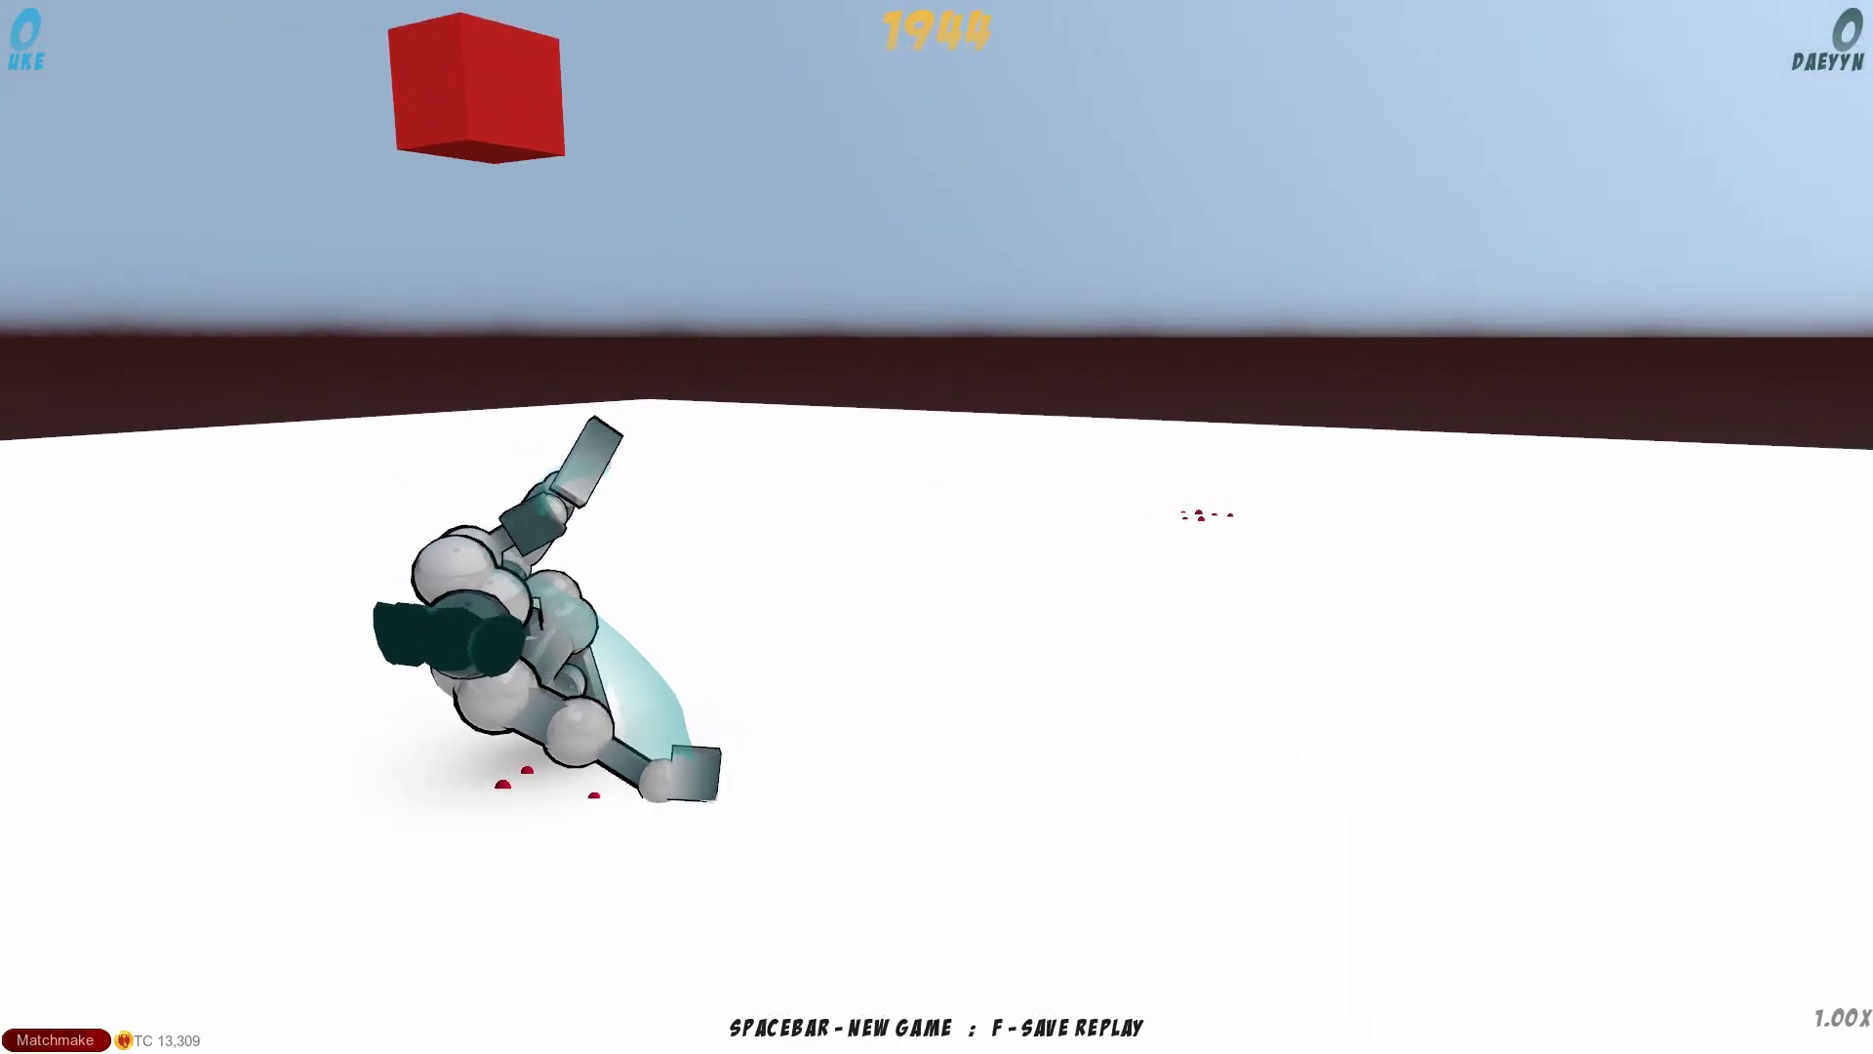
- Start a fresh level 3 game, run the first move, and view the fighter from the front
key("space")
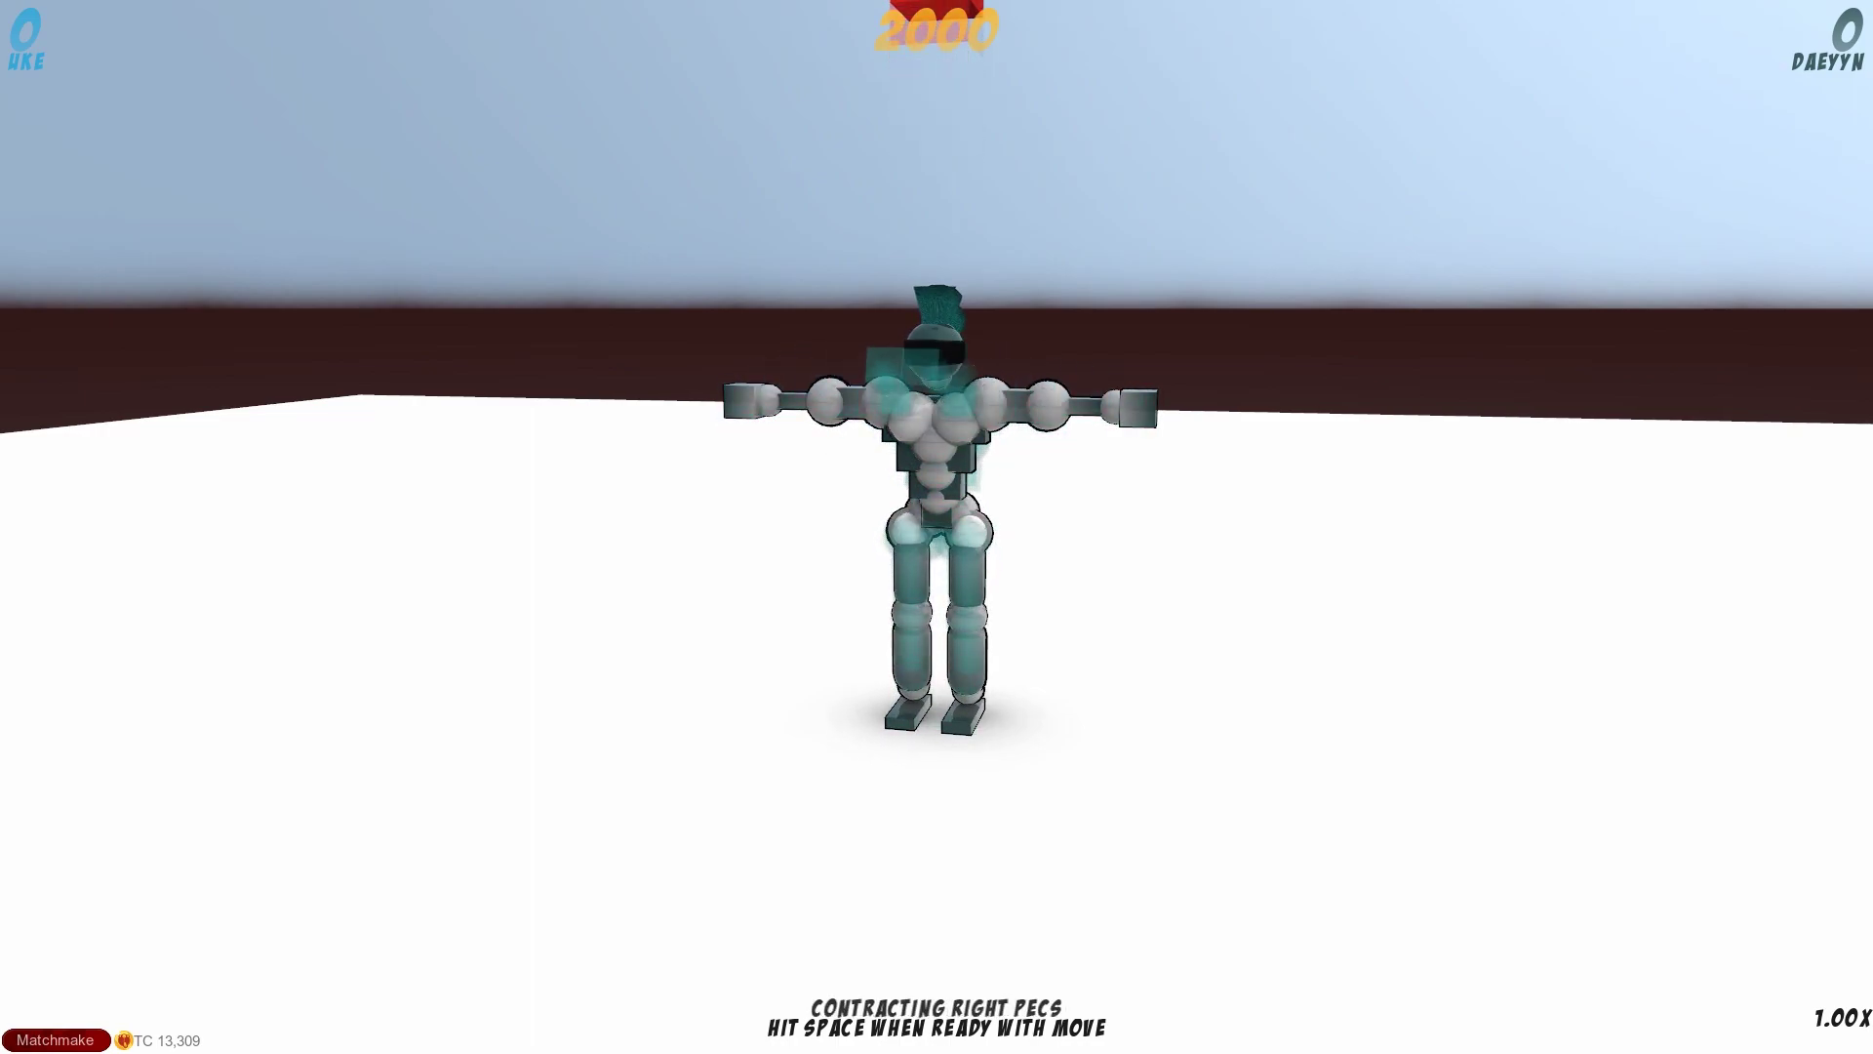
key("space")
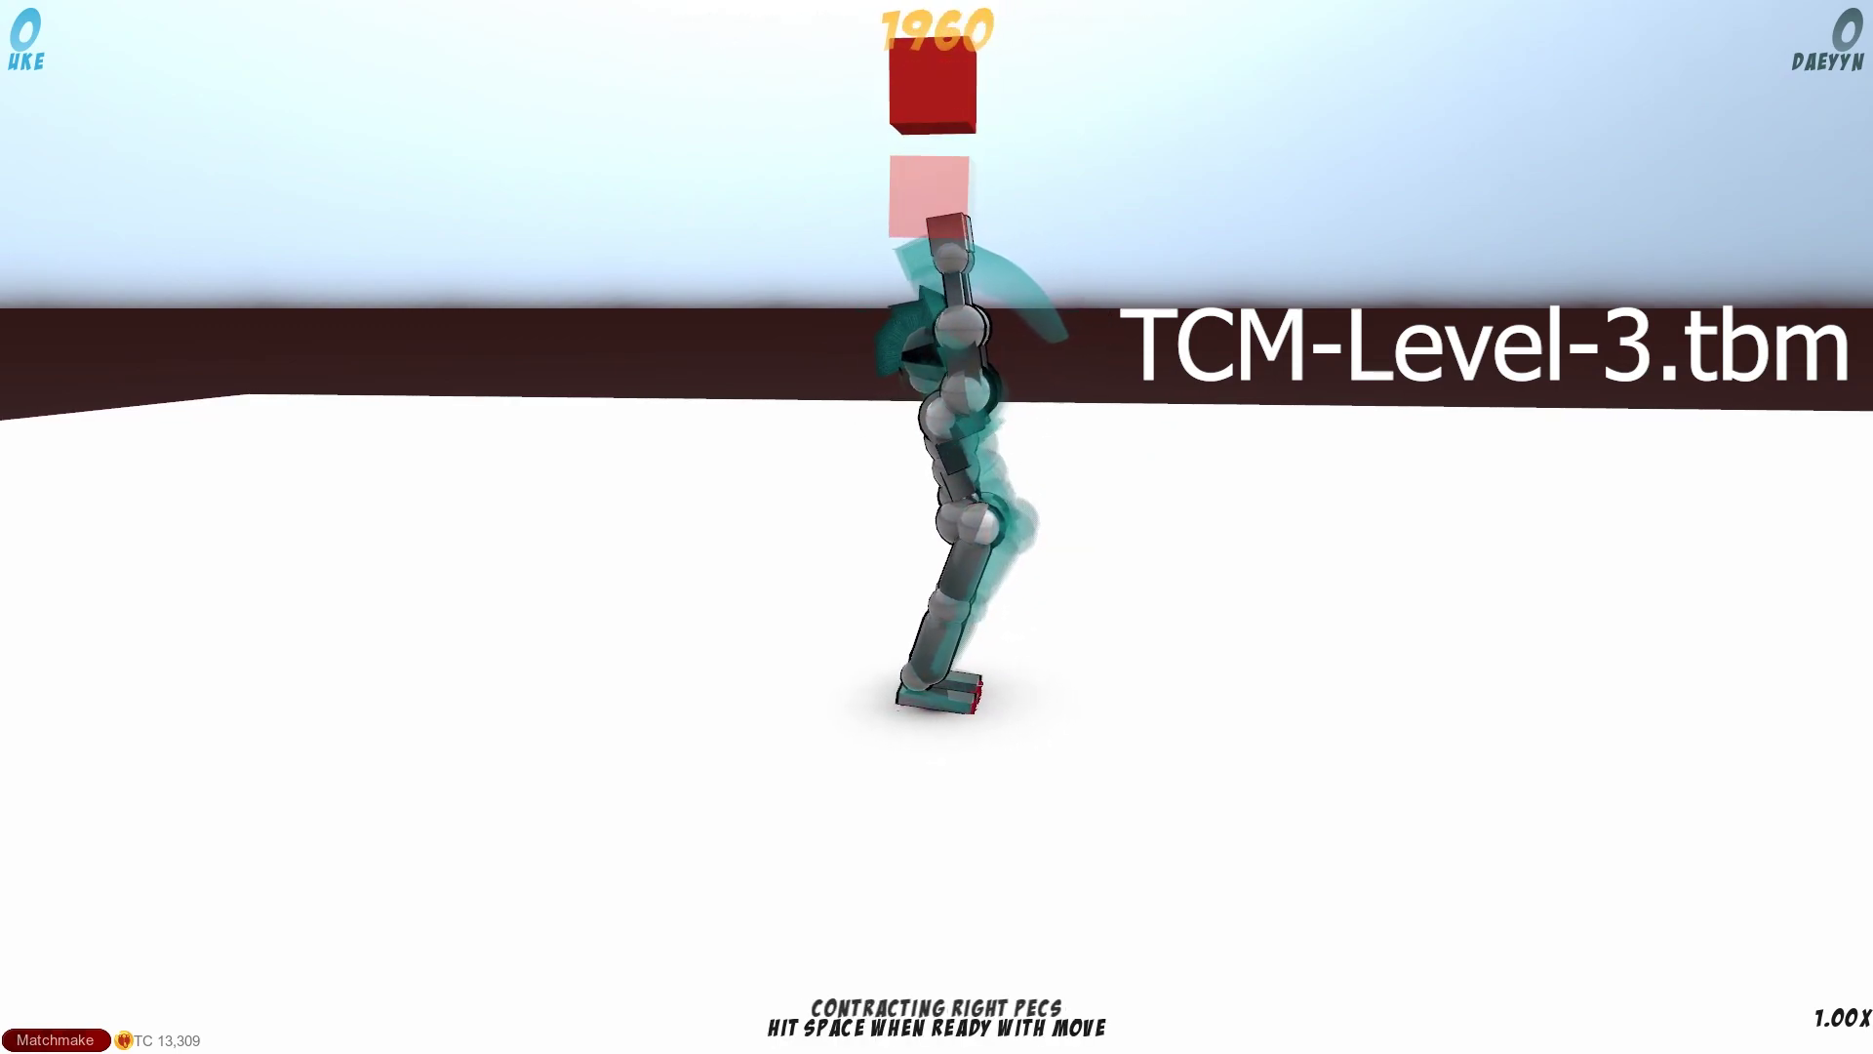
key("a")
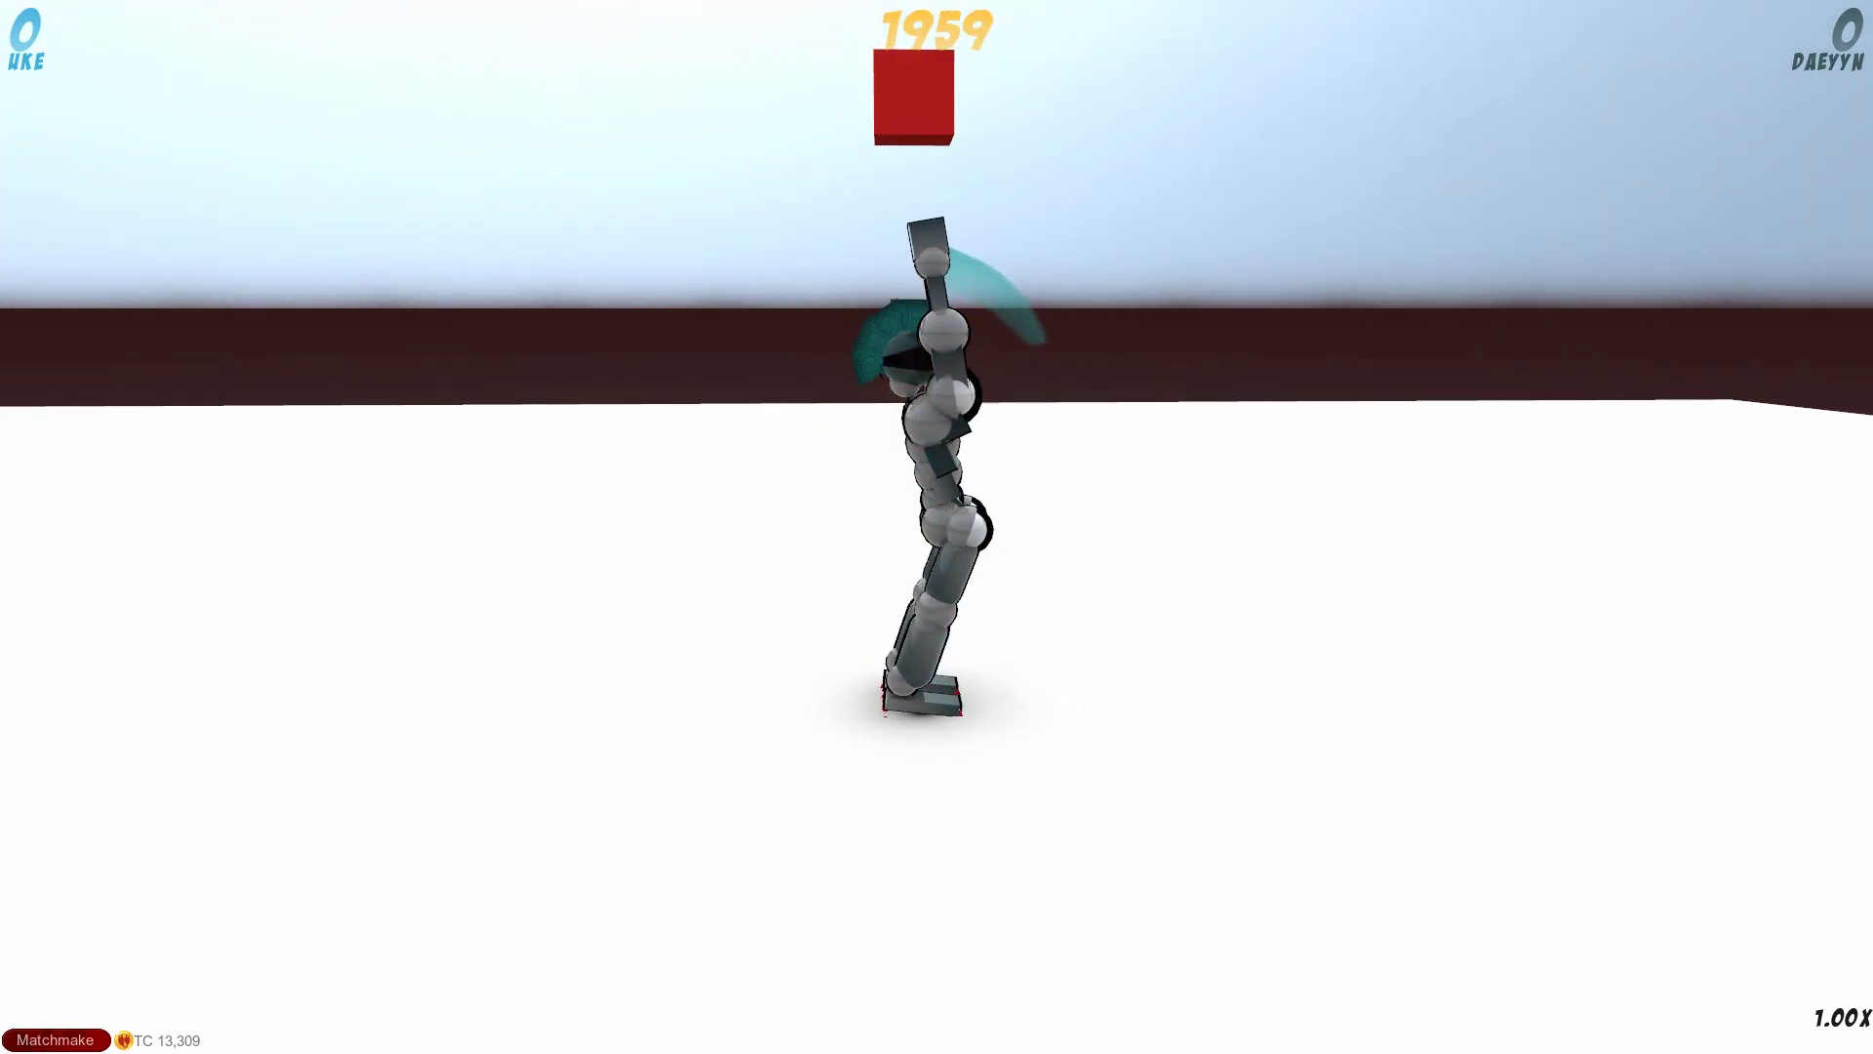
key("a")
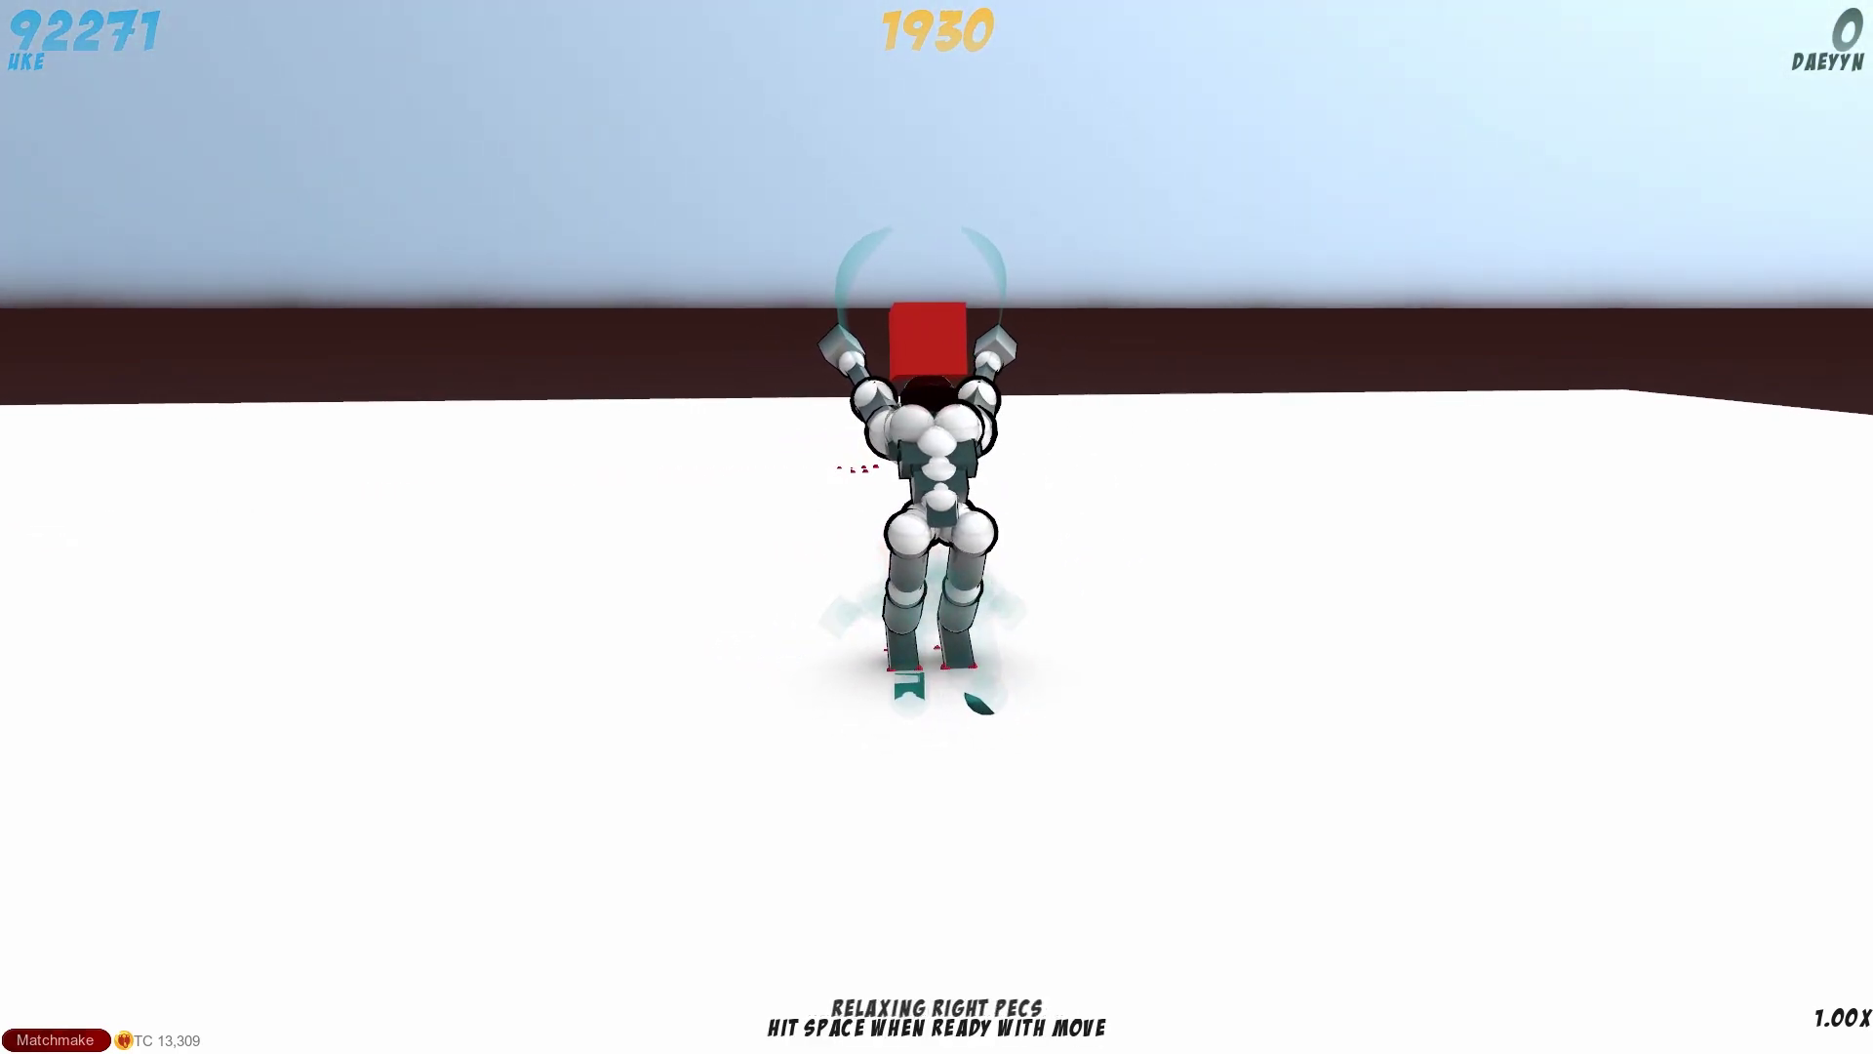
- Simulate successive turns as the block hits and the fighter falls beneath it
key("a")
key("space")
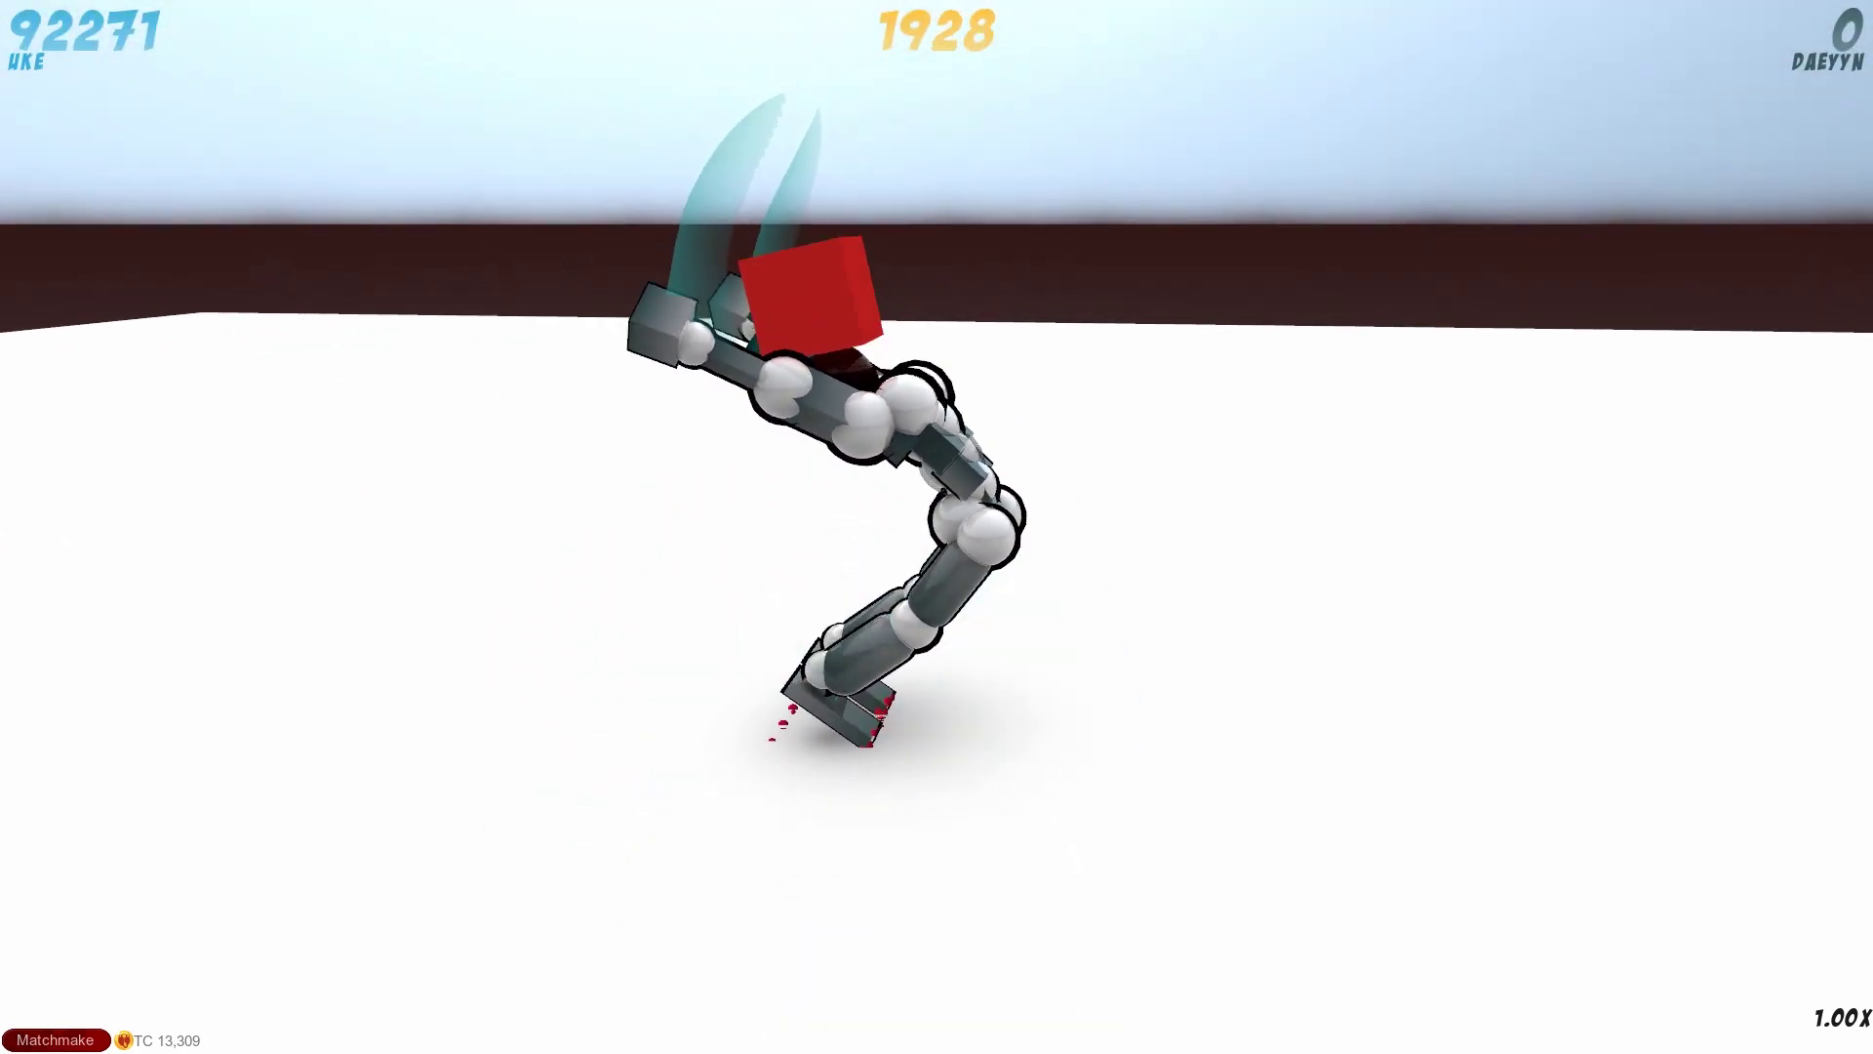
key("space")
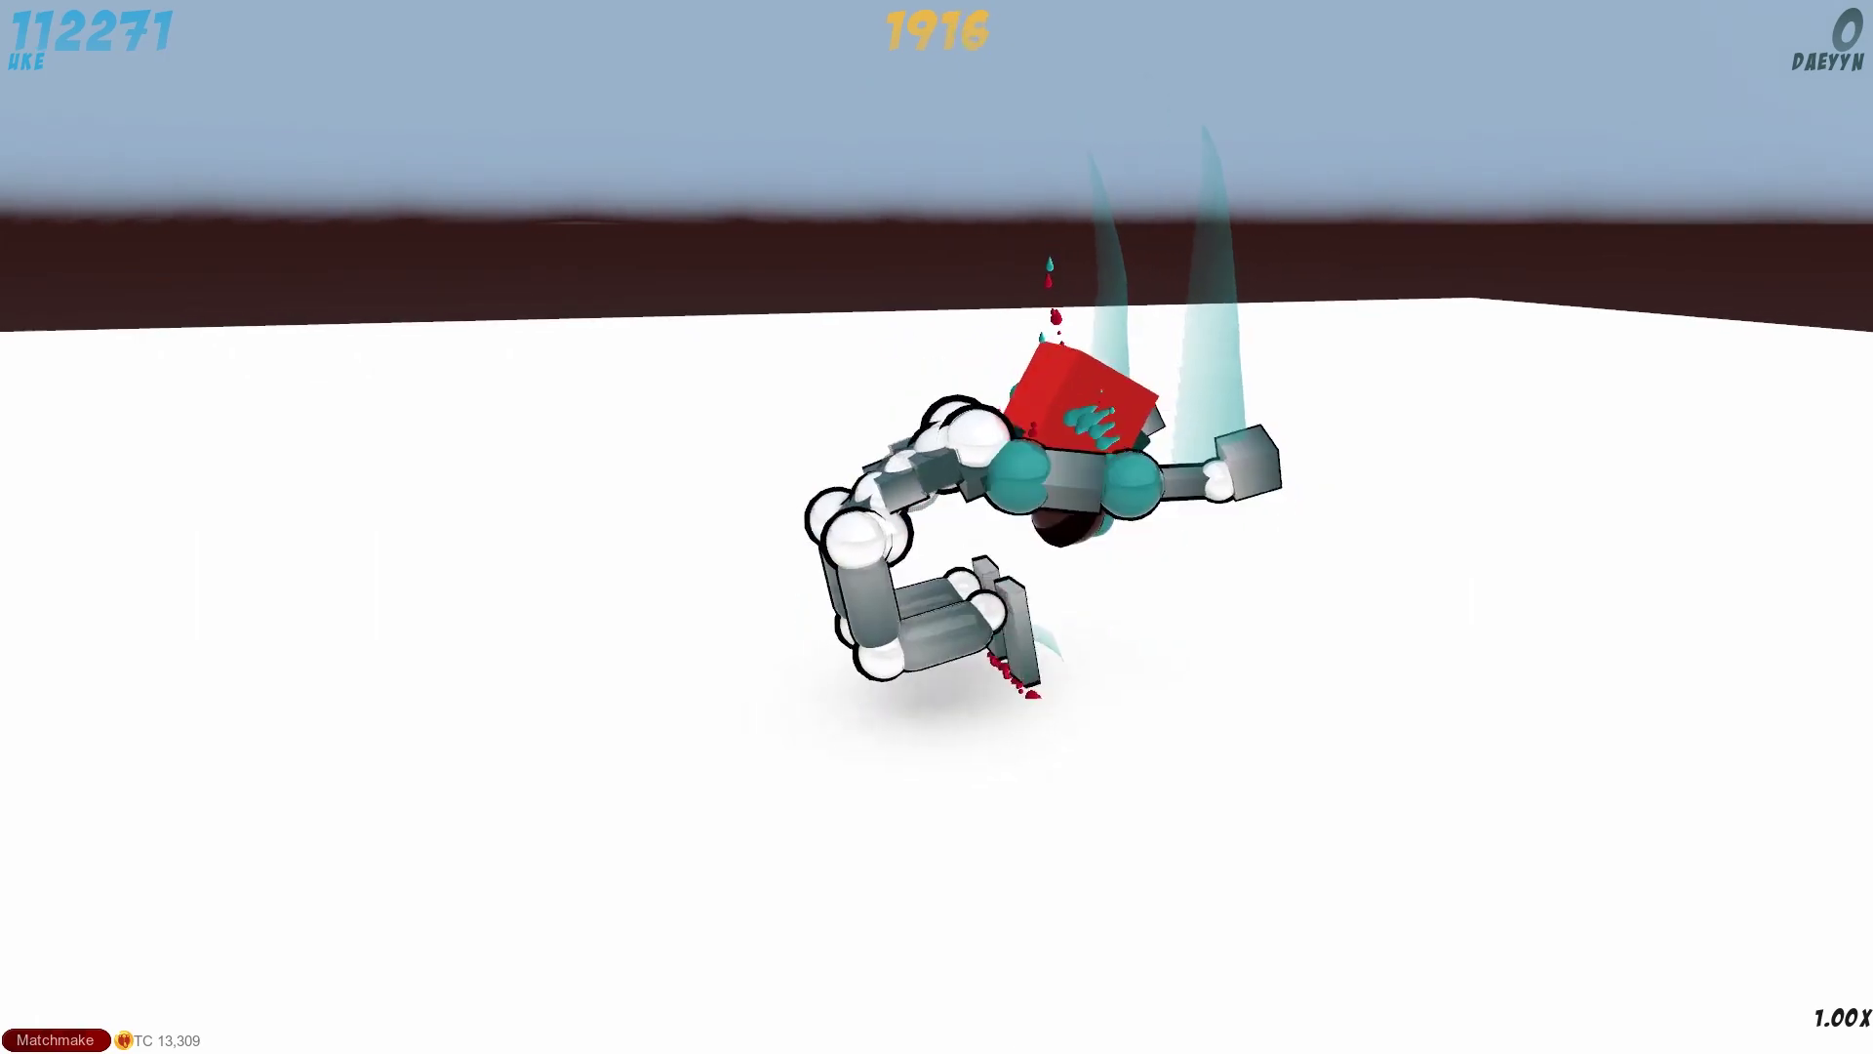
key("space")
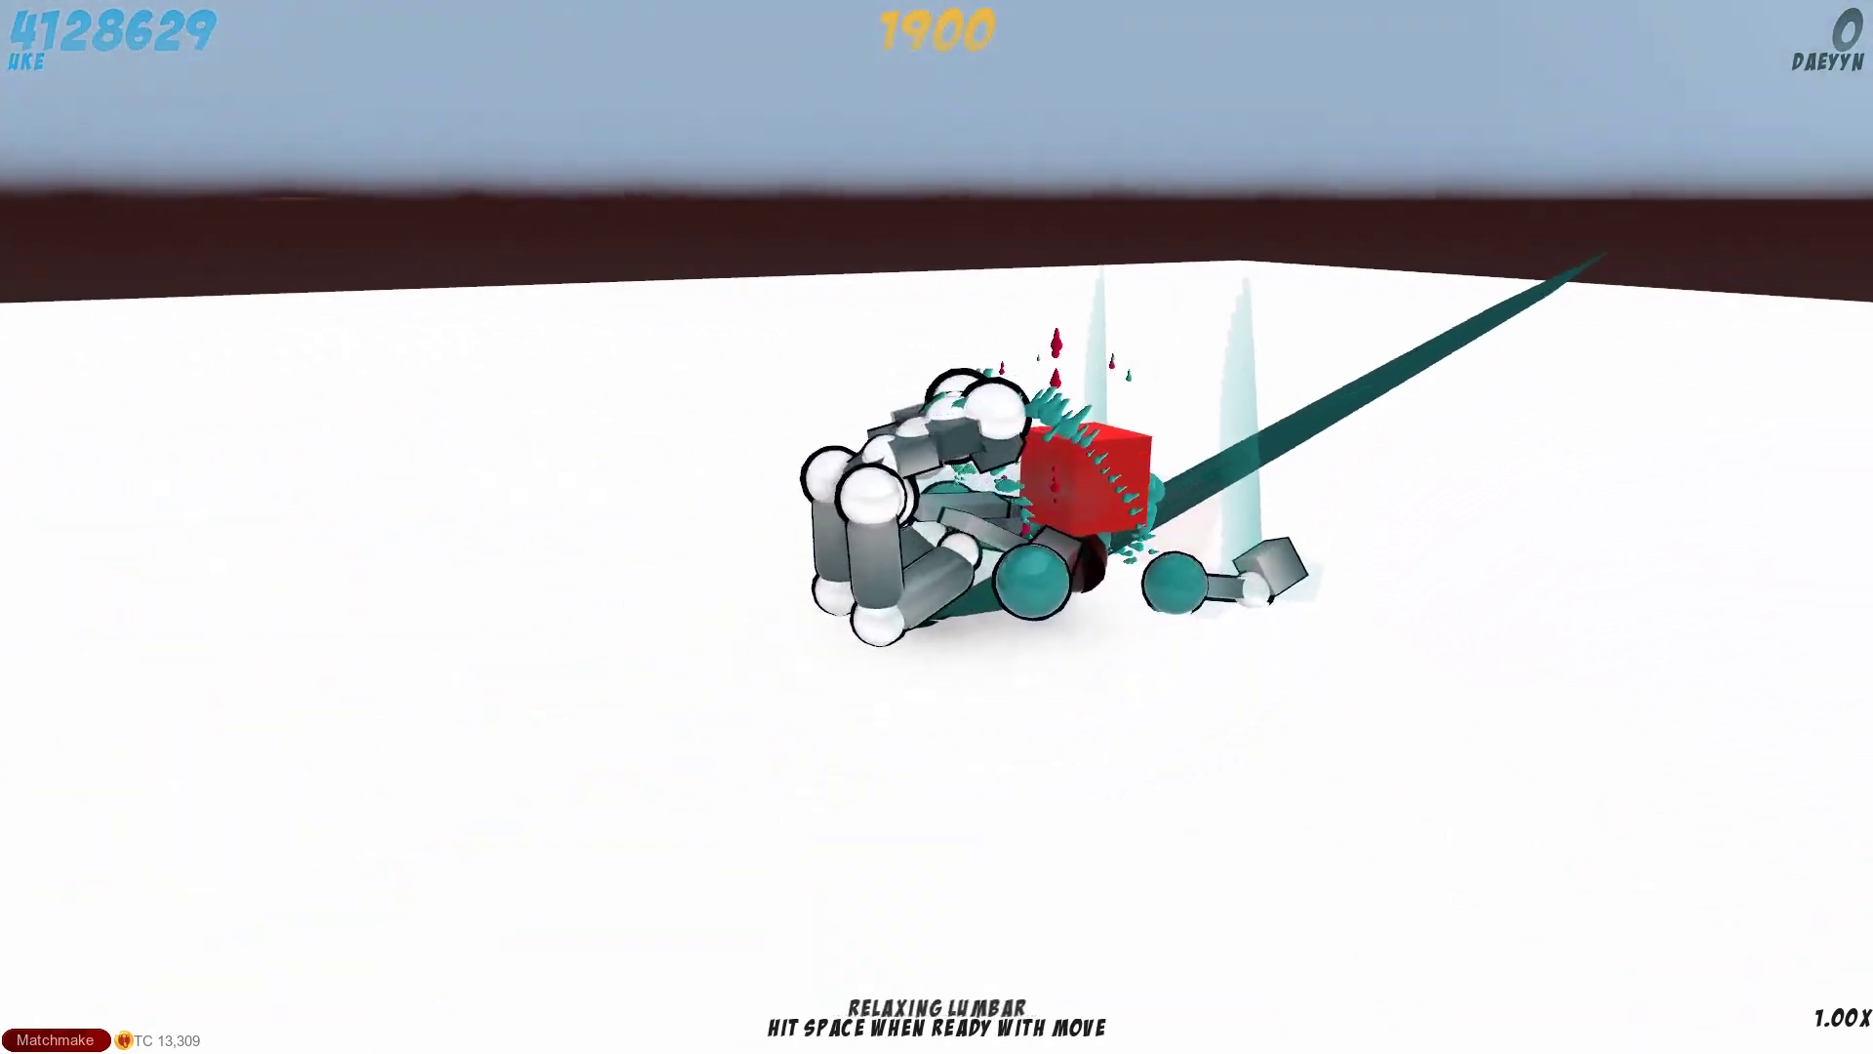
key("space")
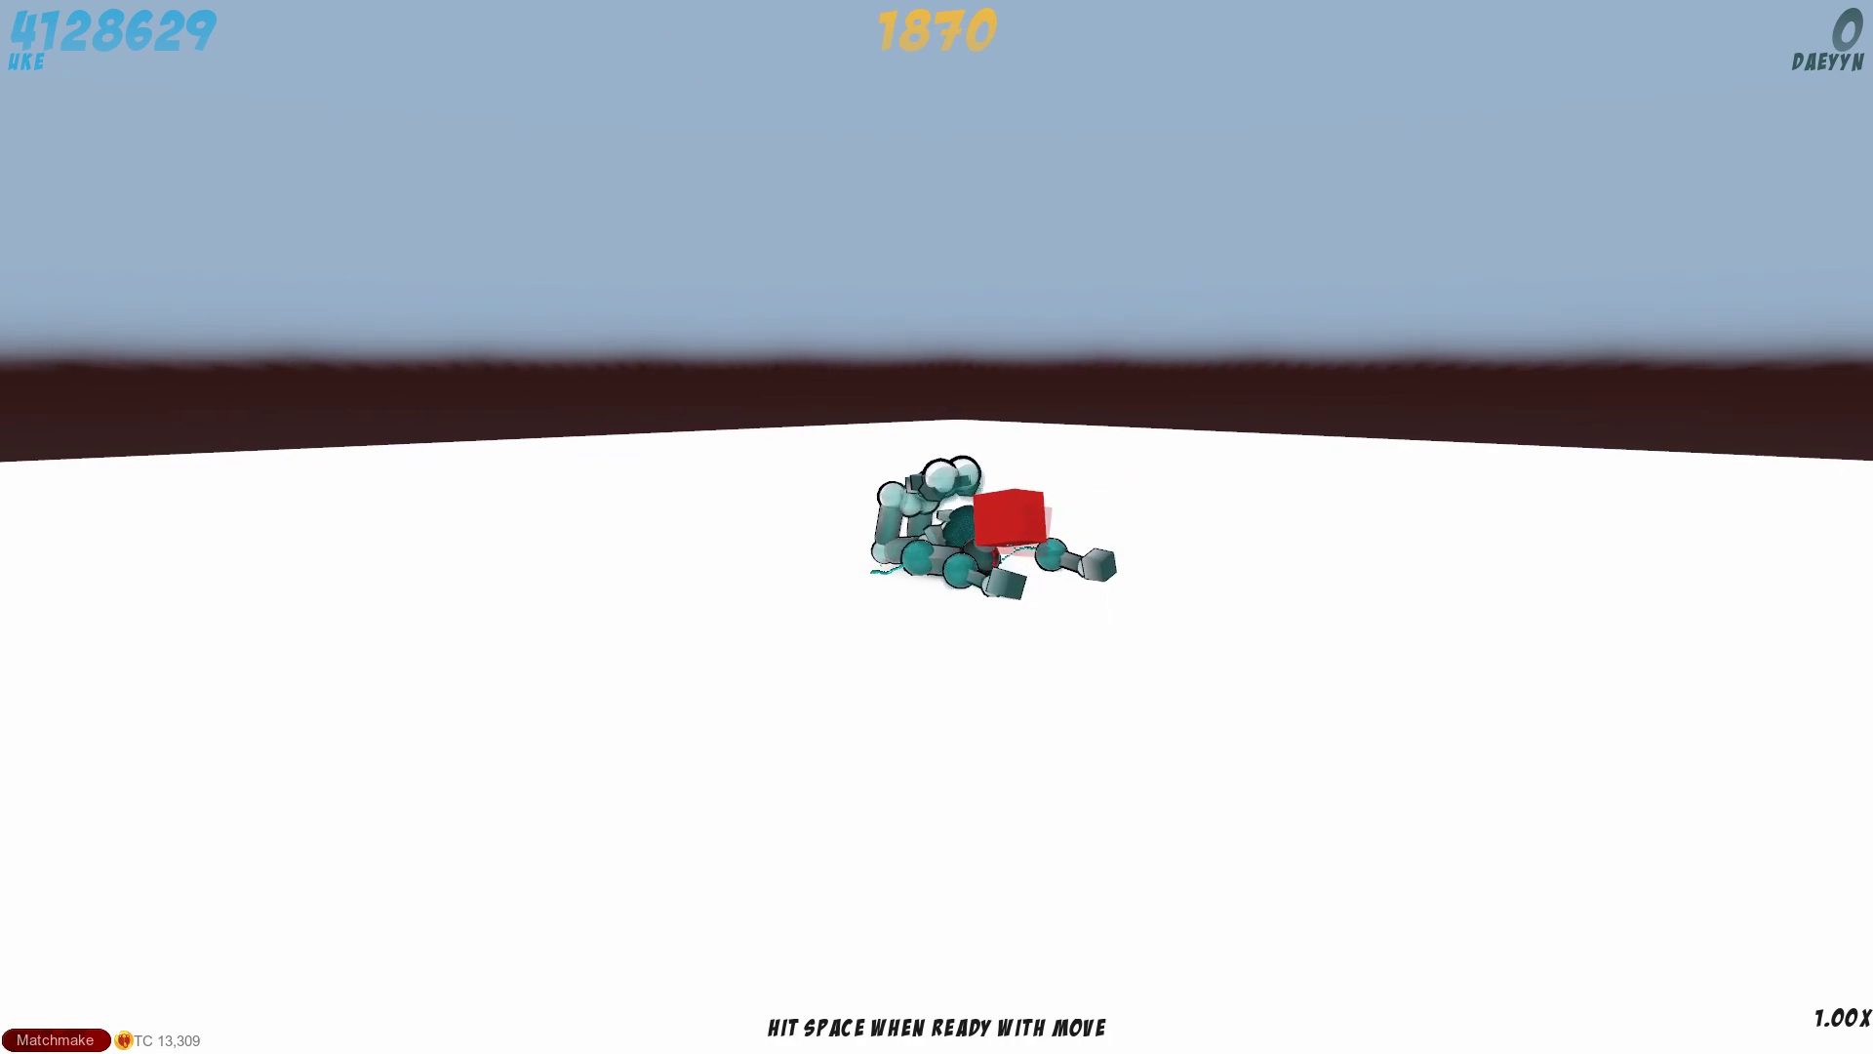
- Begin a new match, letting the fighter crouch and tumble forward
key("space")
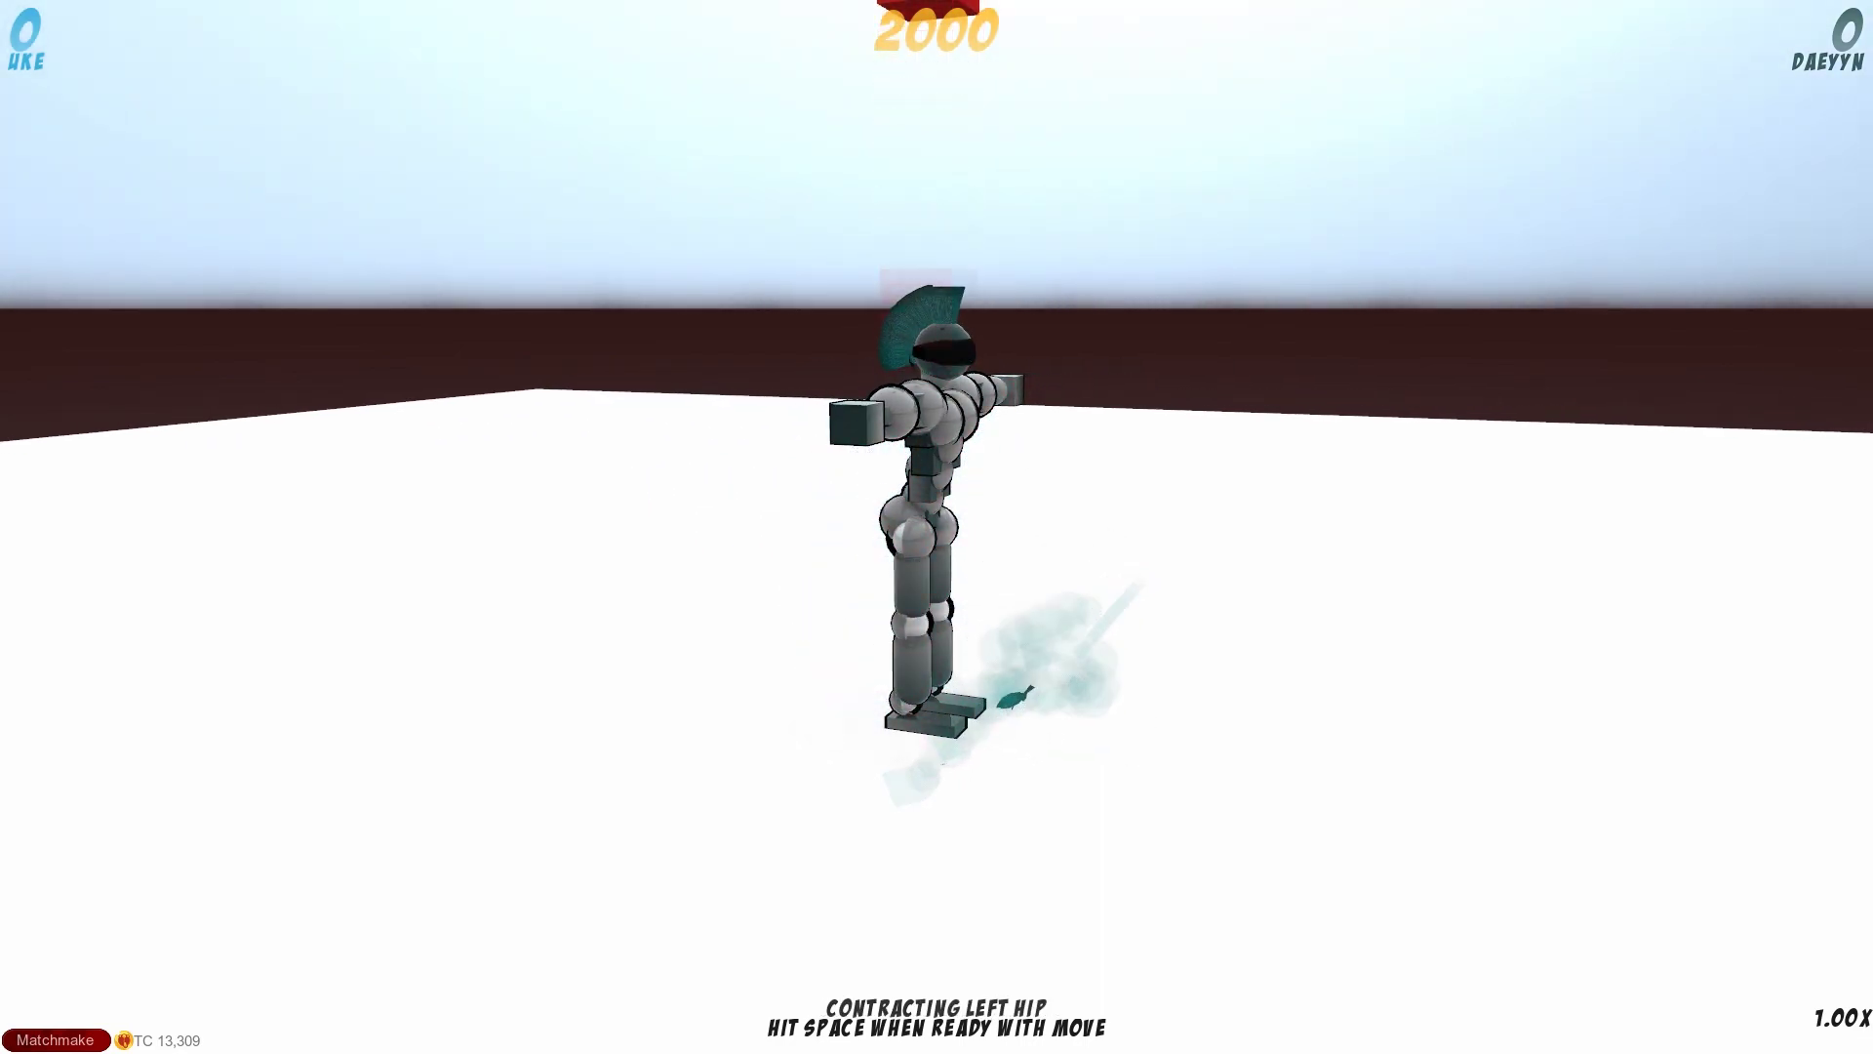
key("space")
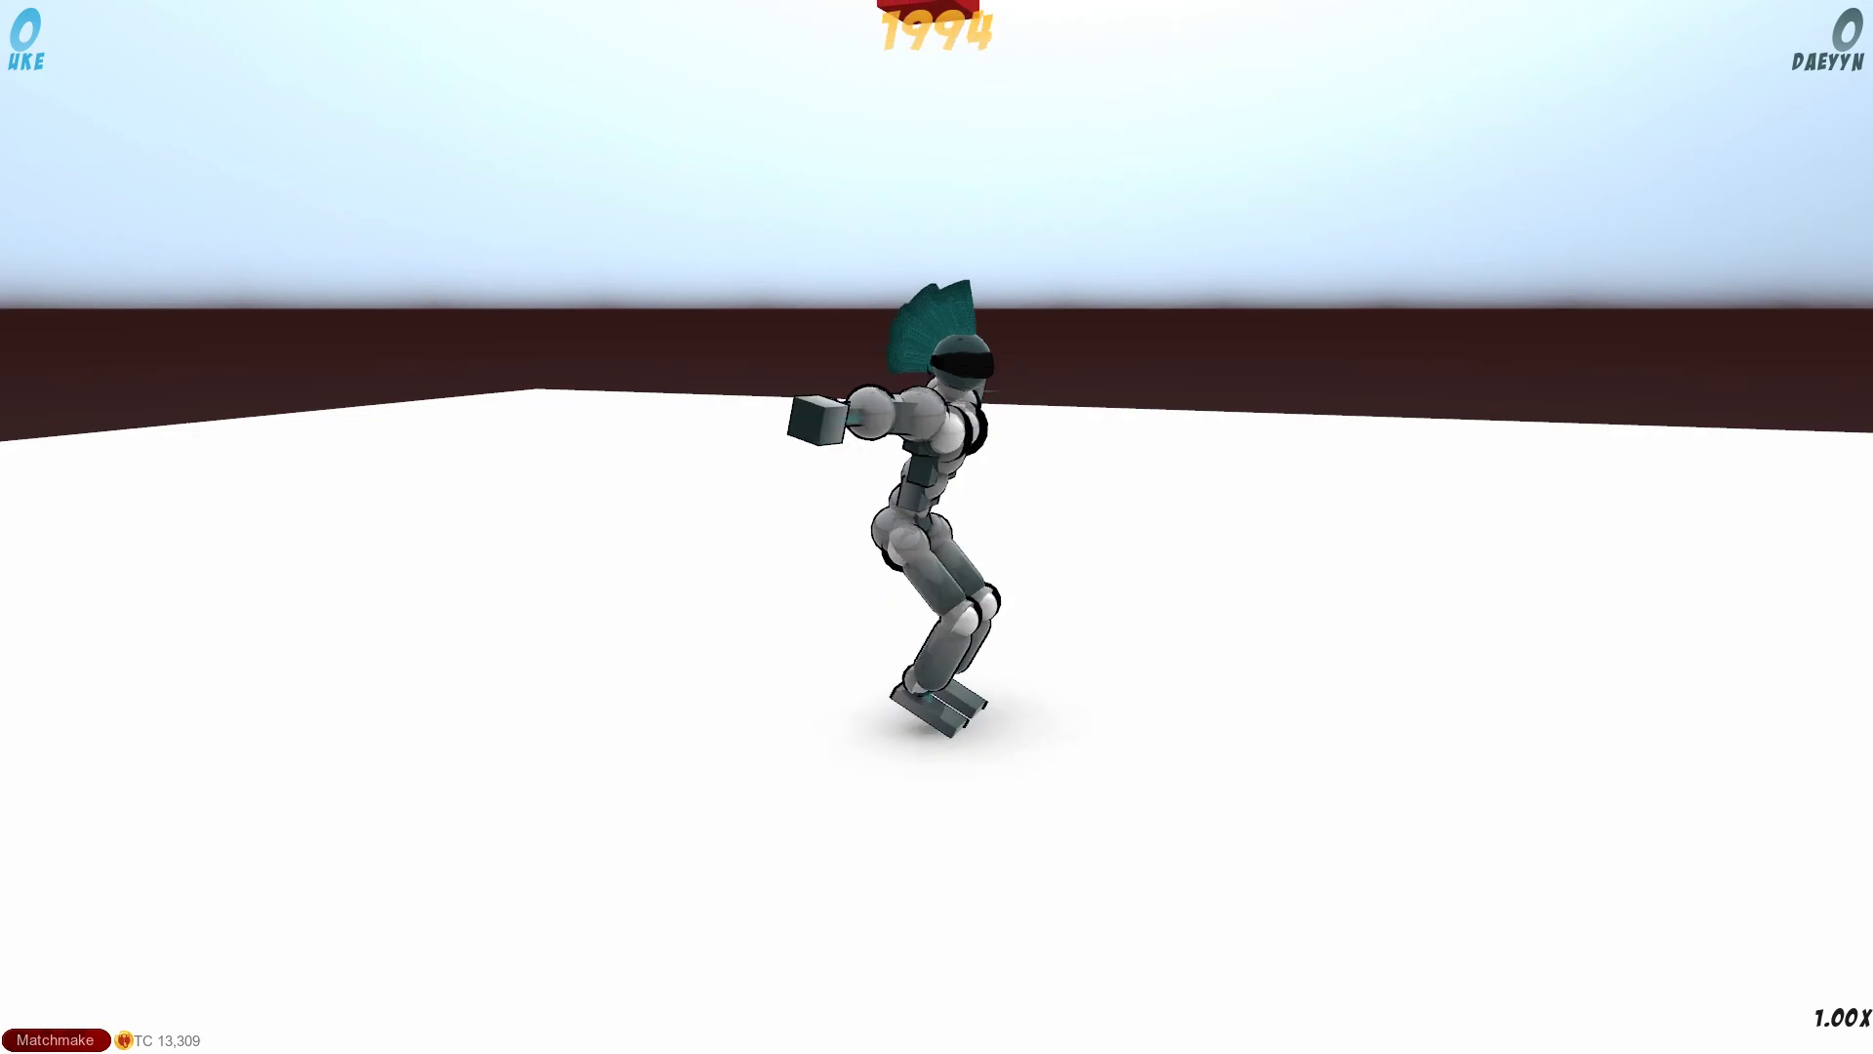
key("space")
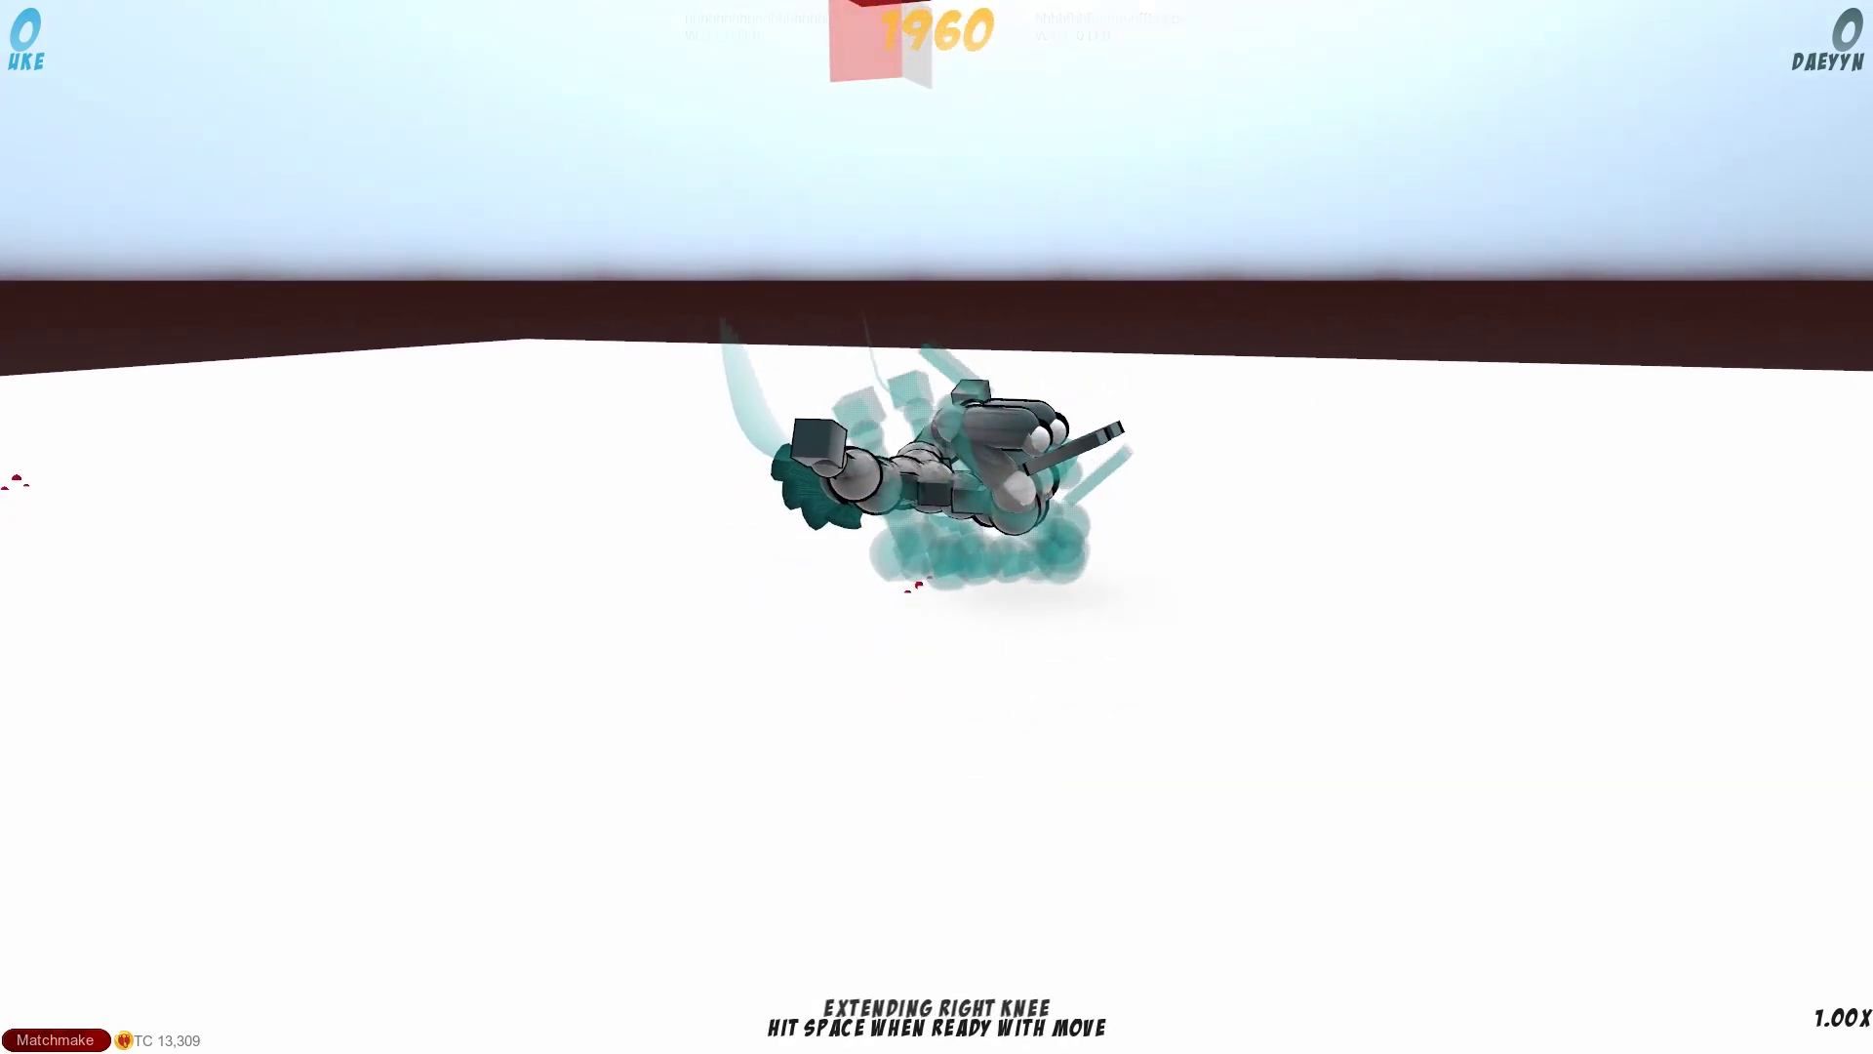
- Advance the fighter's roll beside the red block, then rotate and level the view
key("space")
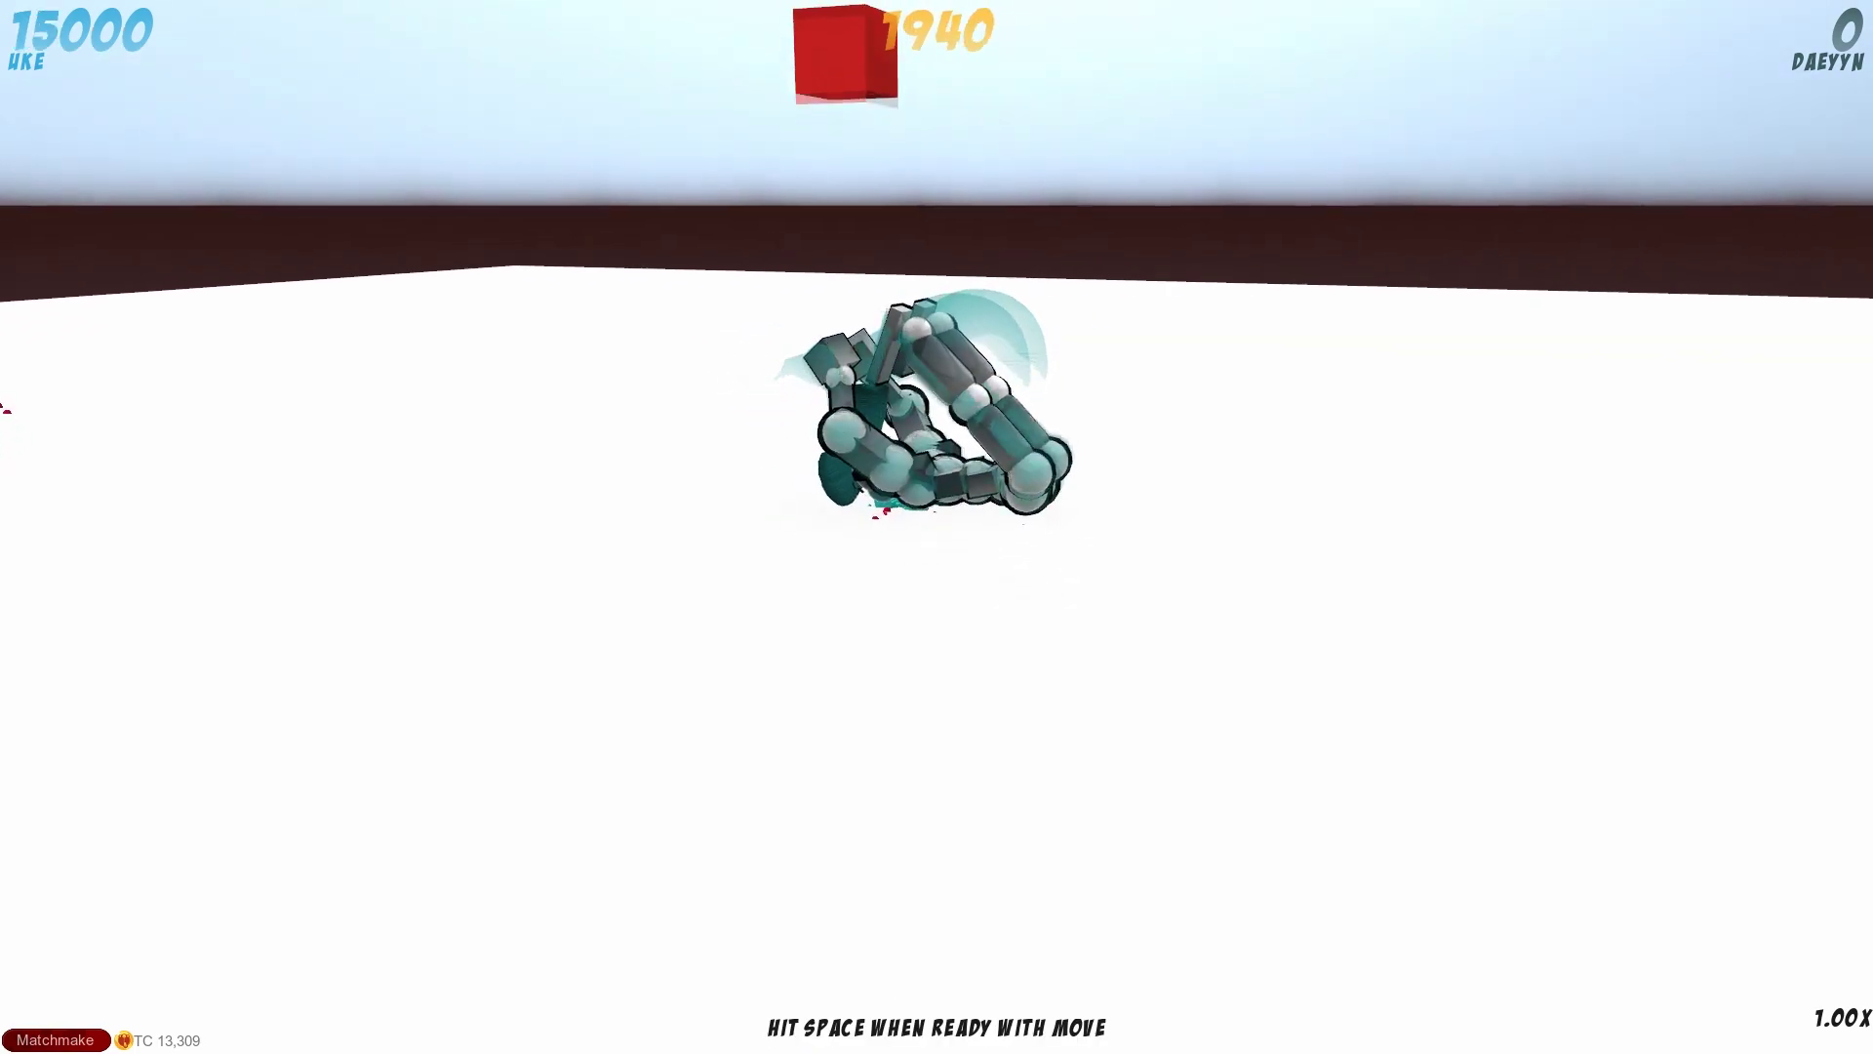
key("space")
key("space")
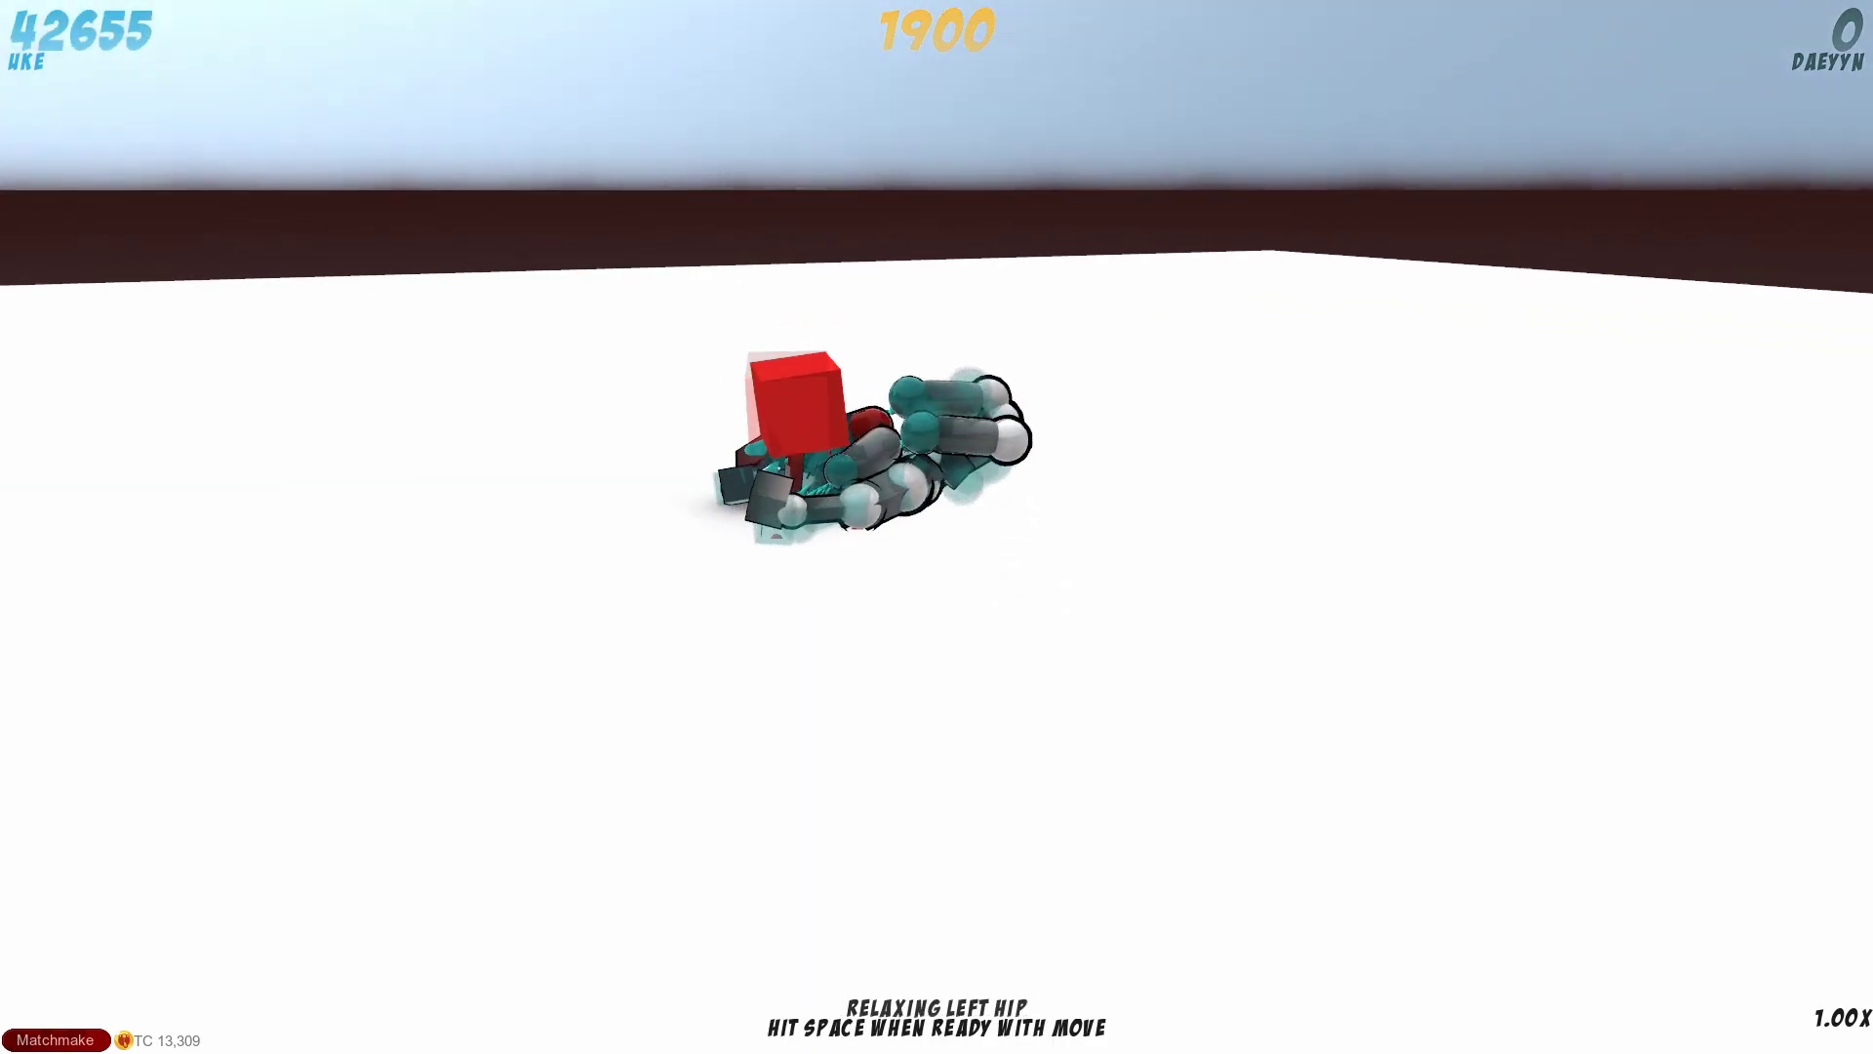
key("a")
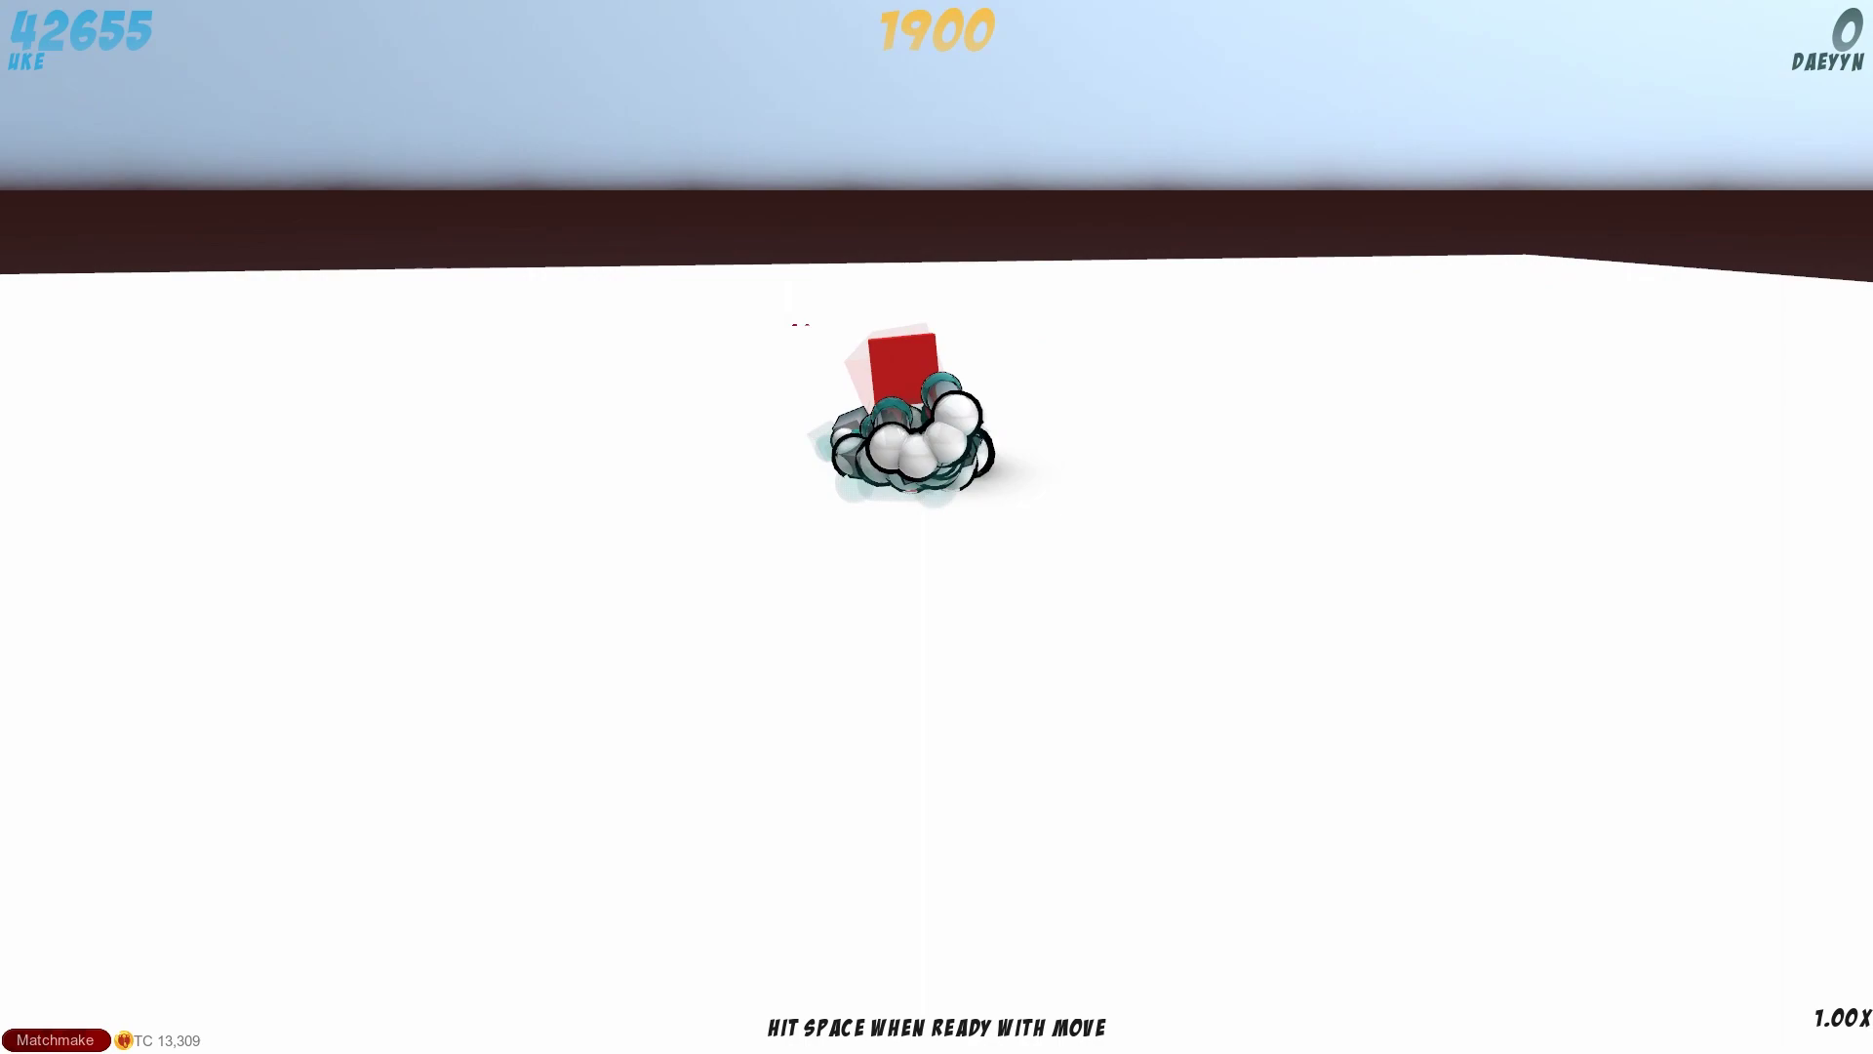
key("a")
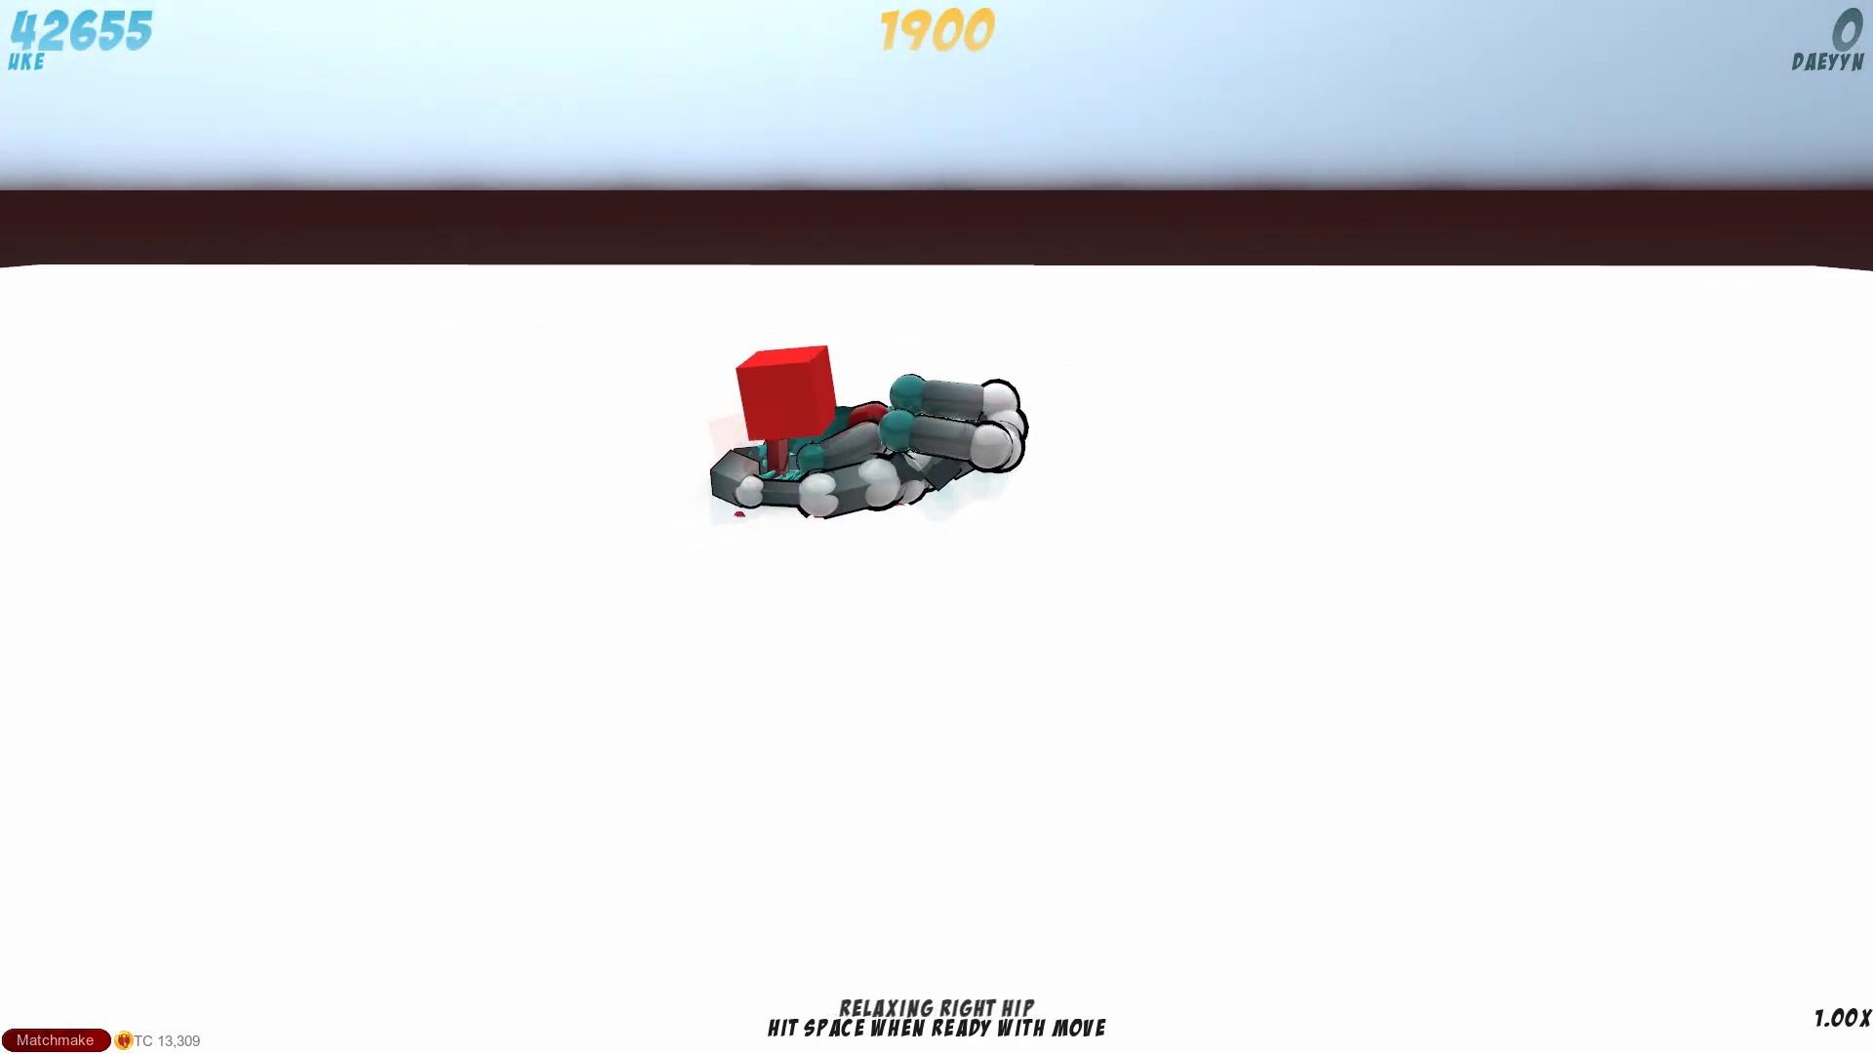